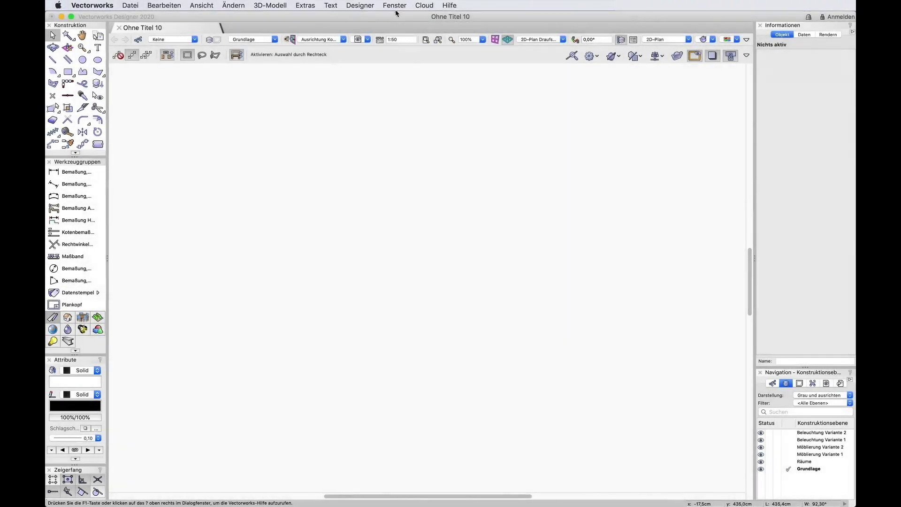
- Open the Zubehör-Manager palette and expand it to its full window
left_click(395, 6)
mouse_move(419, 20)
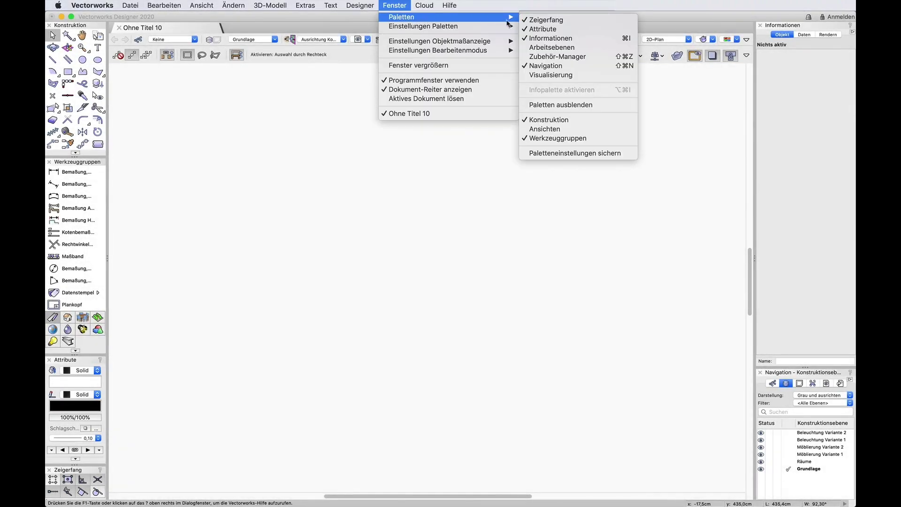
left_click(596, 60)
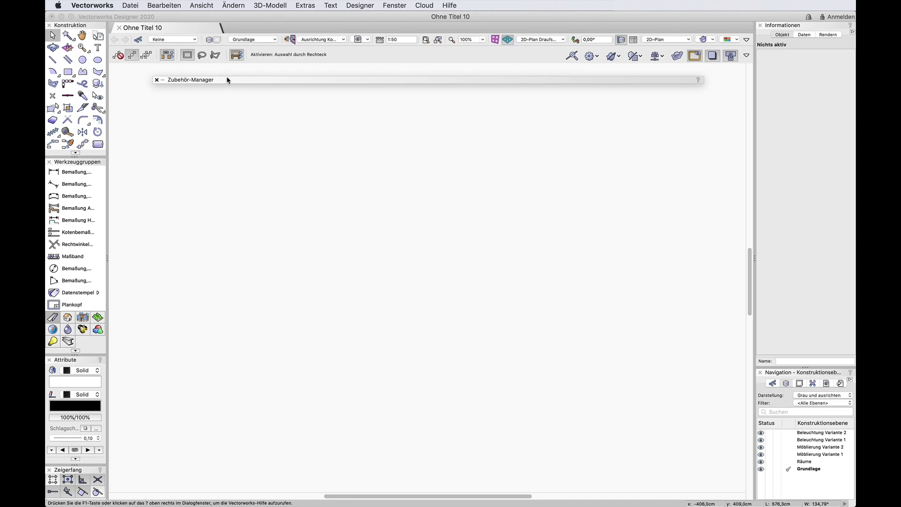
mouse_move(230, 82)
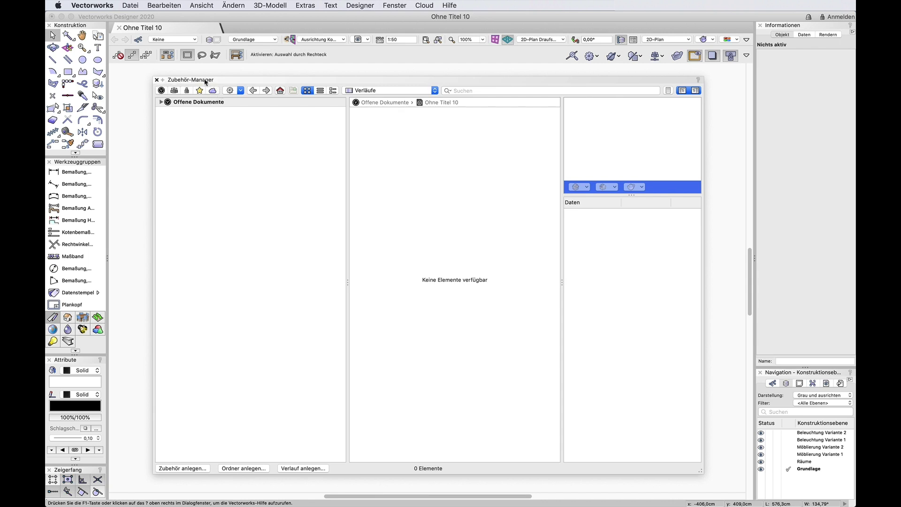
- Show the Vectorworks, workgroup, user, favourites and Service Select library groups in the Zubehör-Manager, and refresh the libraries
left_click(162, 91)
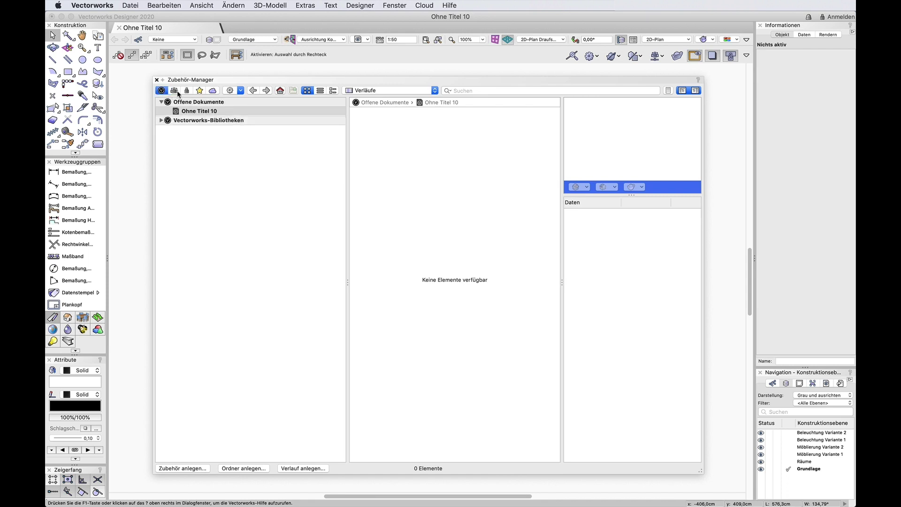
left_click(175, 91)
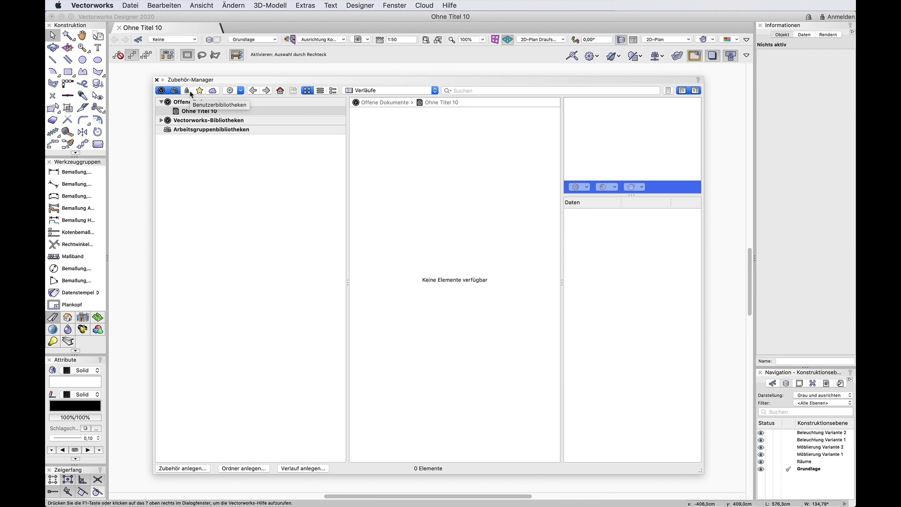
left_click(190, 94)
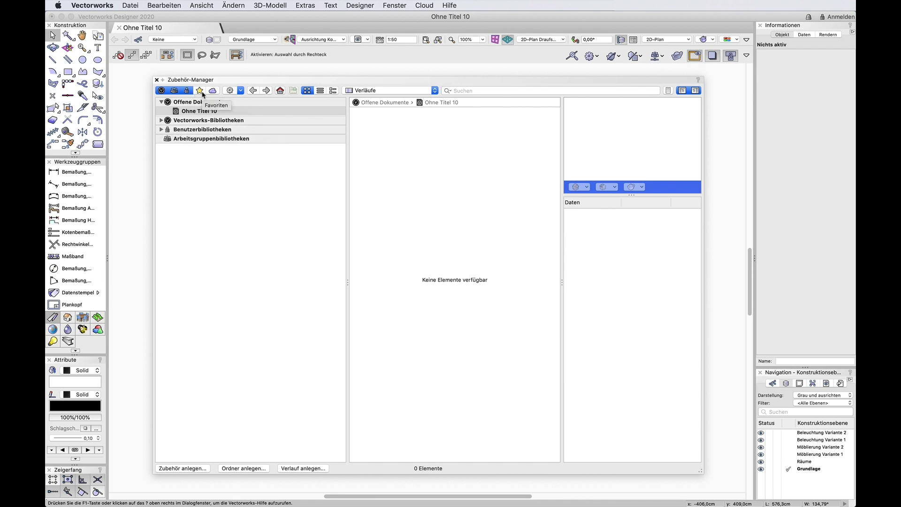
left_click(203, 94)
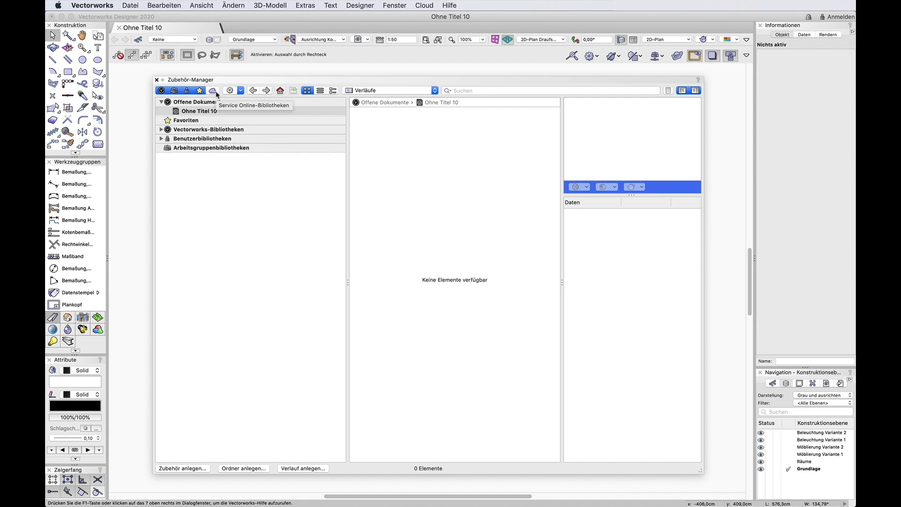
left_click(217, 94)
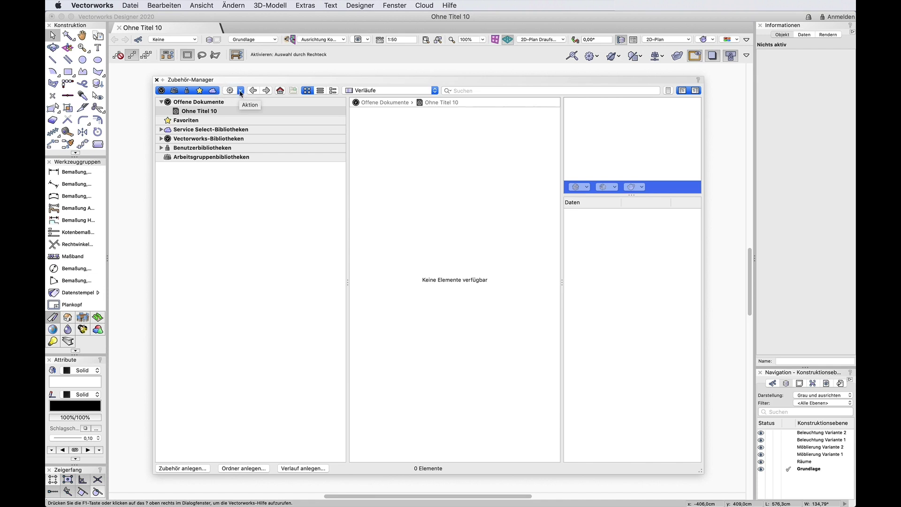
left_click(240, 92)
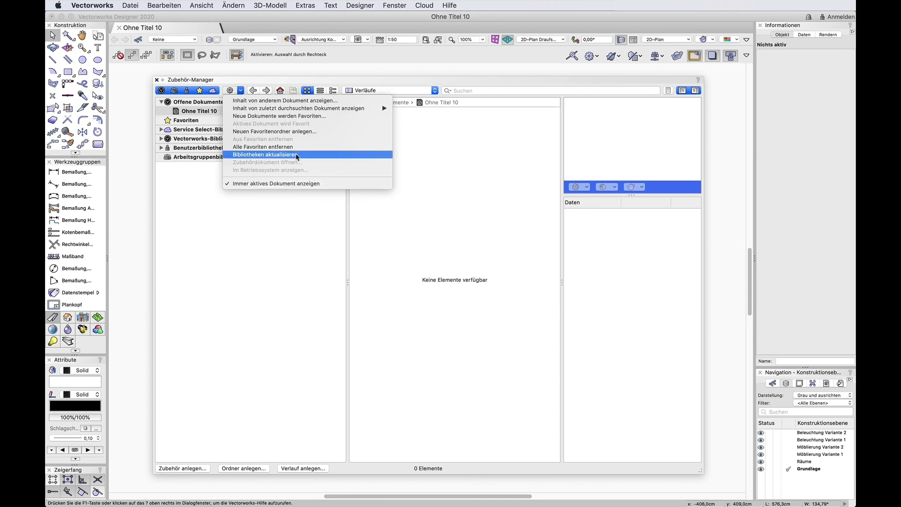
left_click(306, 155)
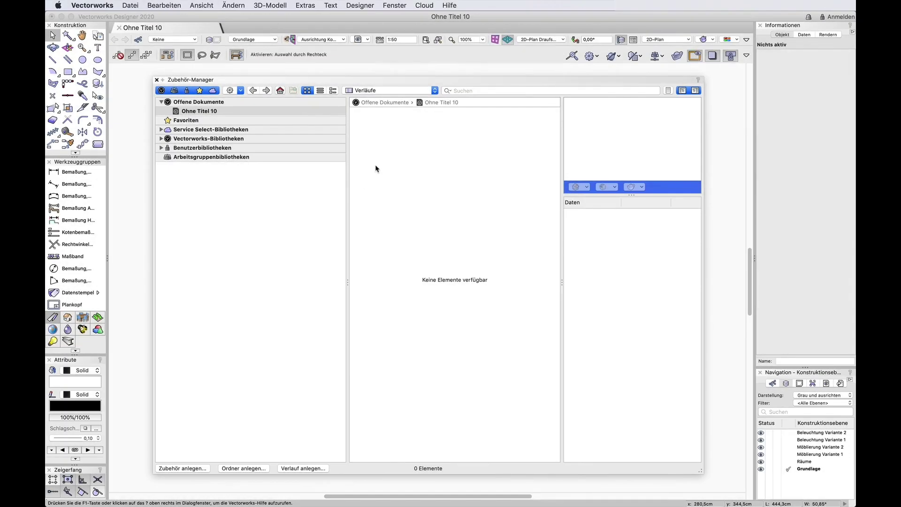
- Set the resource type filter to Zubehör komplett and open the Beispielmöbel folder of Ohne Titel 10
left_click(434, 92)
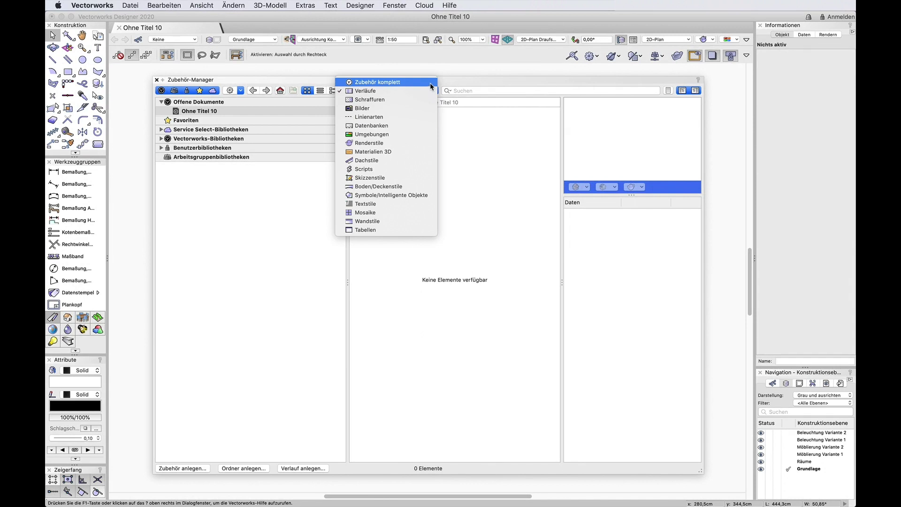
left_click(430, 83)
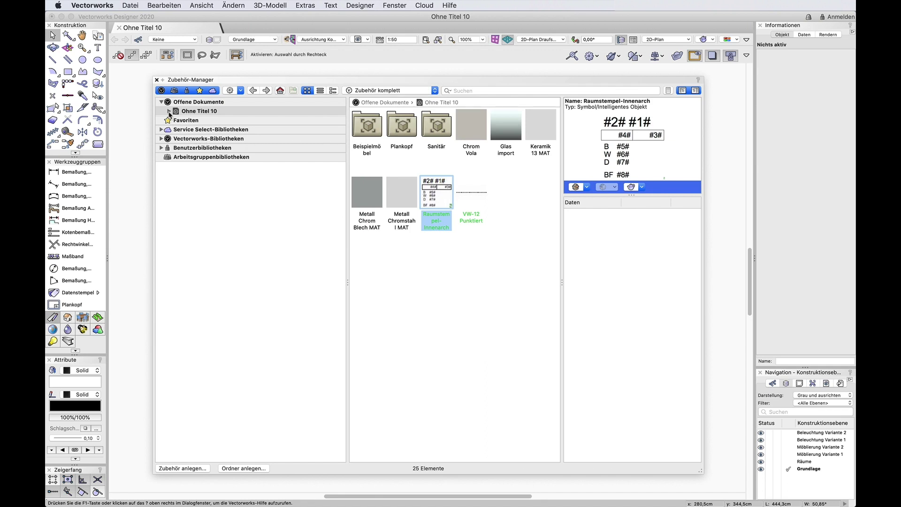
left_click(168, 112)
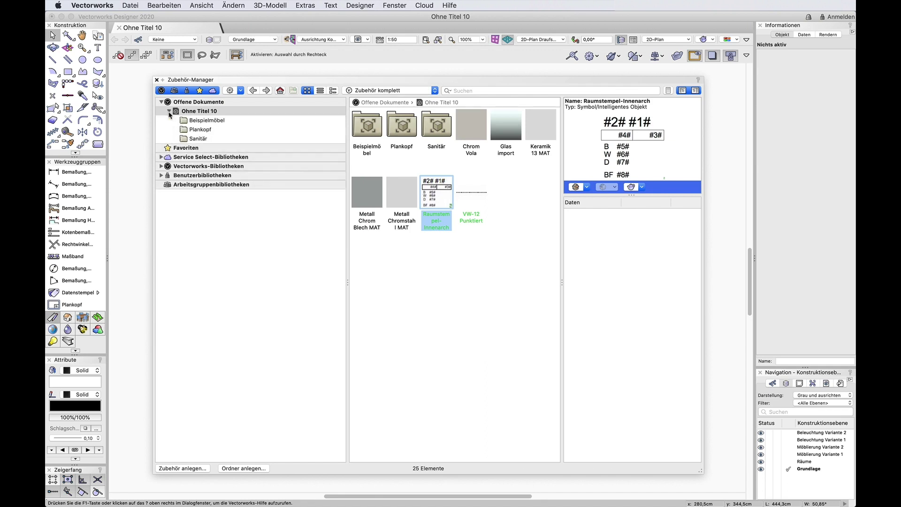
left_click(217, 122)
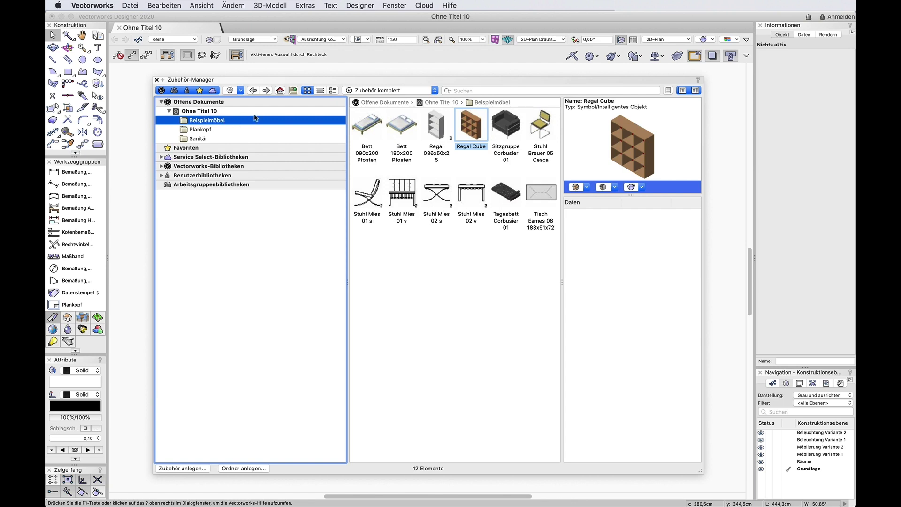
- Switch the resource display to the plain list, and finally to thumbnails with the names beside them
left_click(321, 91)
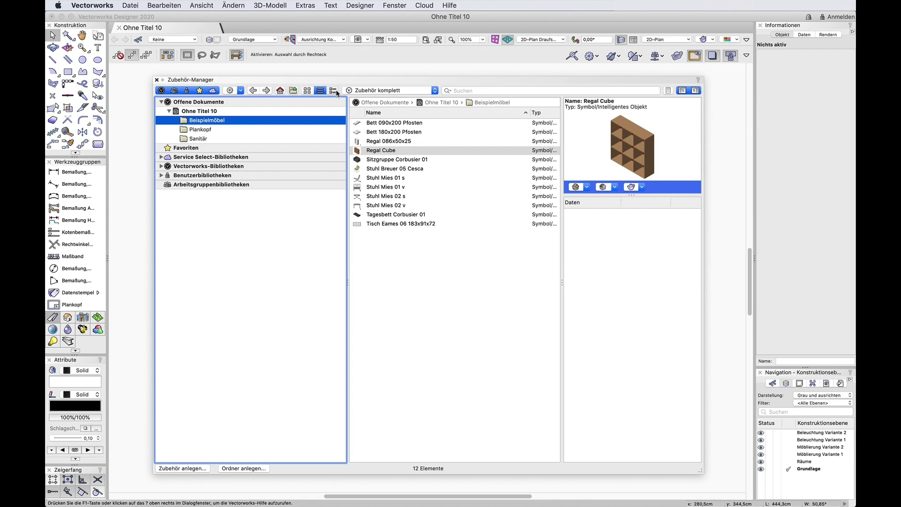
left_click(334, 91)
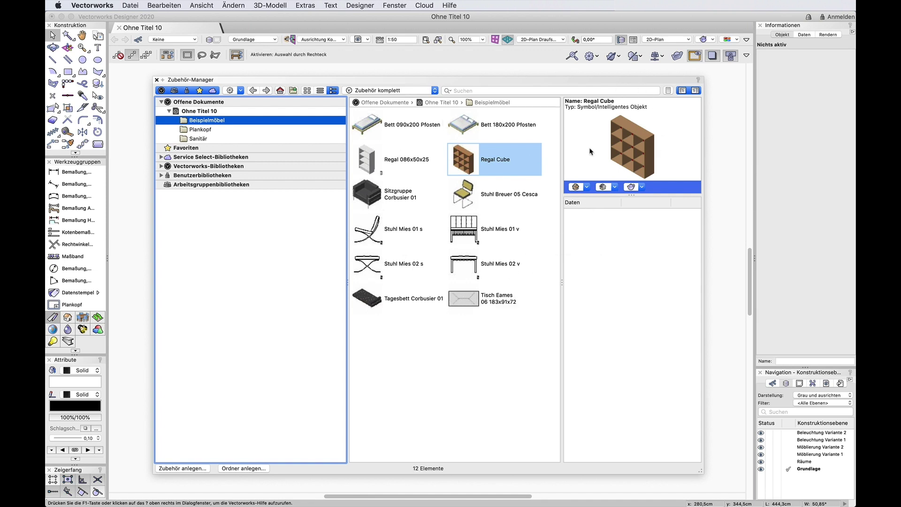
left_click(587, 188)
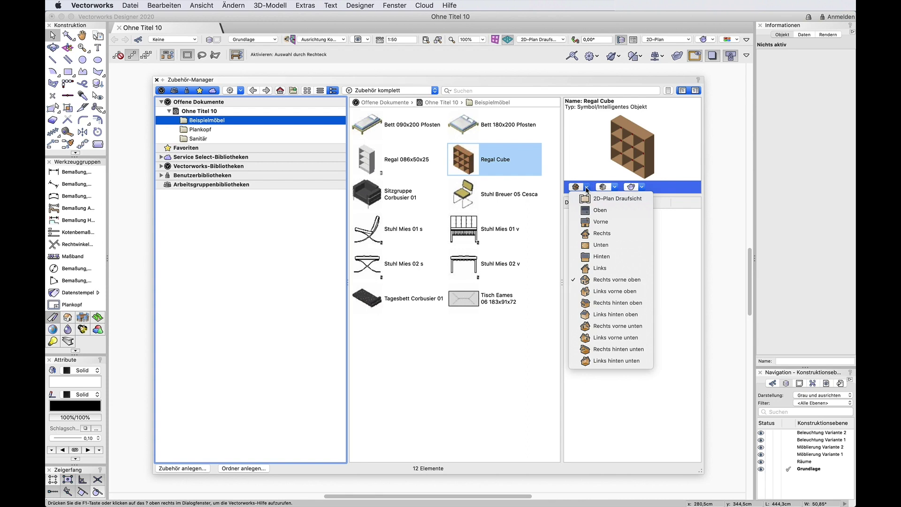
left_click(587, 189)
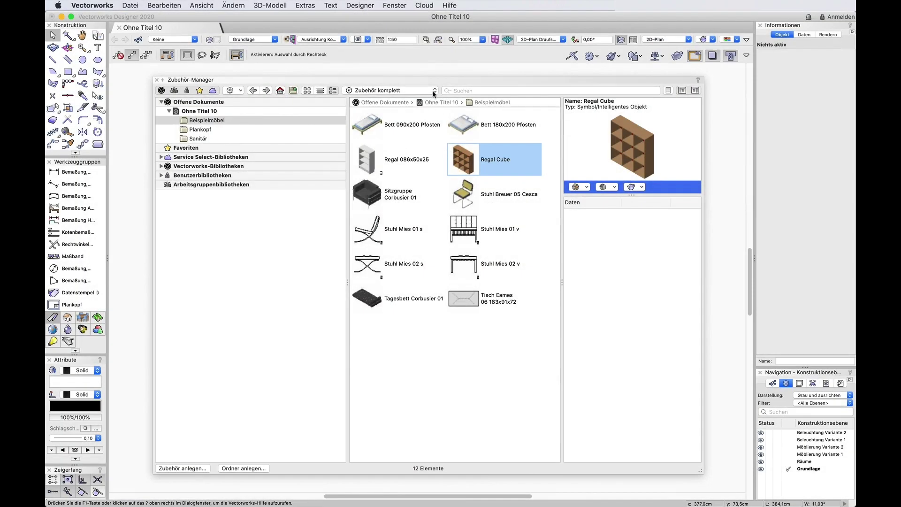
left_click(434, 92)
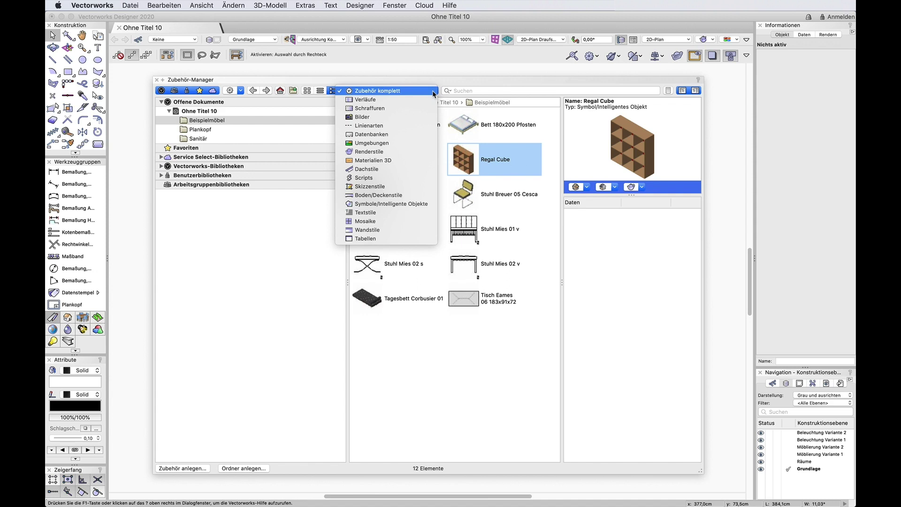
left_click(433, 92)
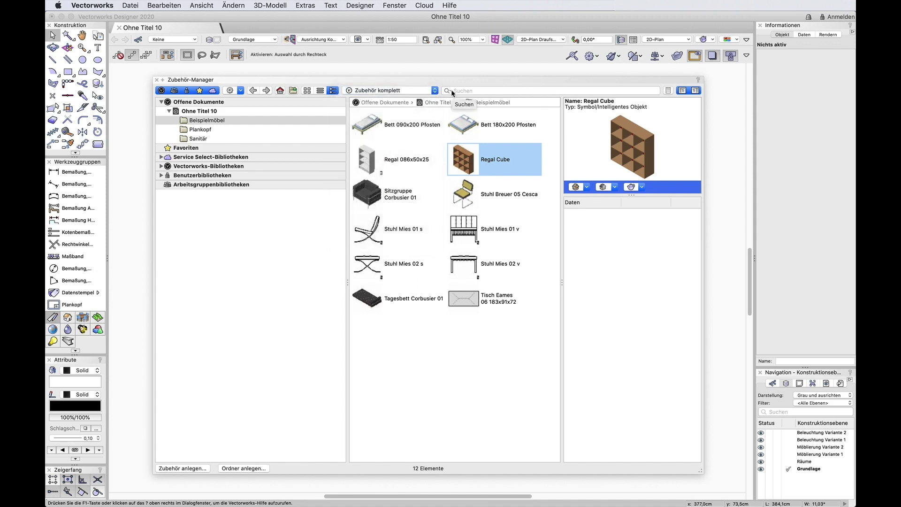
- Search all libraries for "Stuhl" and select Stuhl Royal Botania VGR 50 to view its preview and tags
left_click(451, 91)
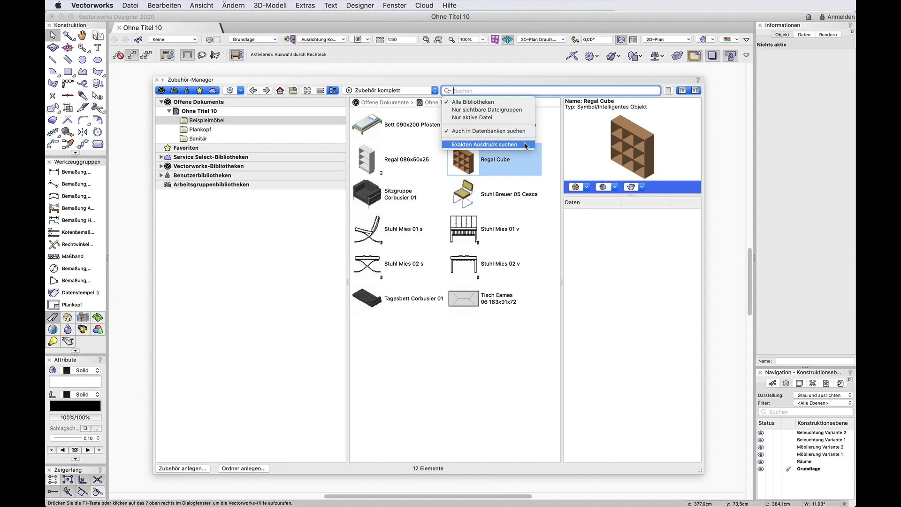
left_click(488, 107)
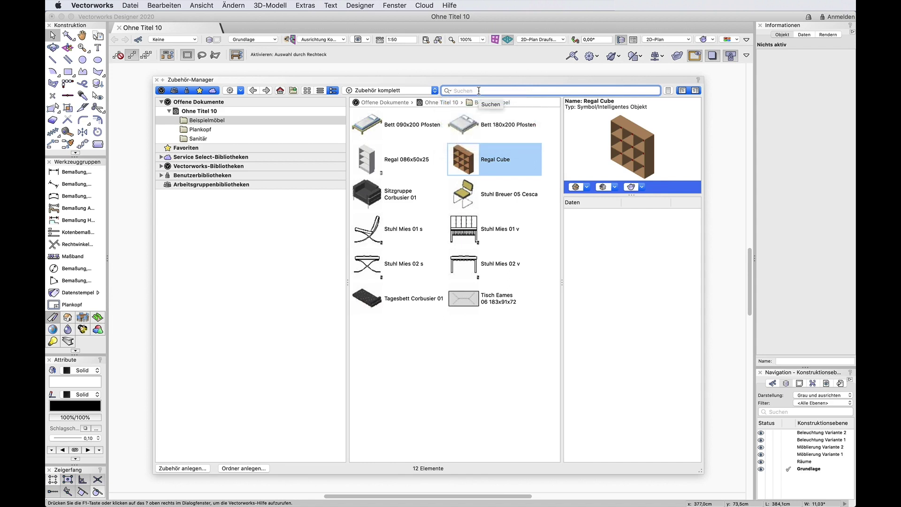
type("Stuhl")
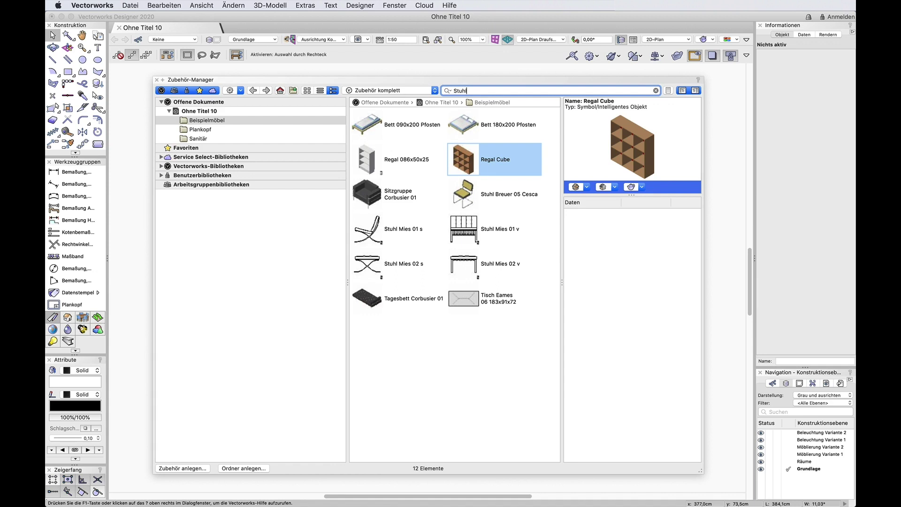
key("Return")
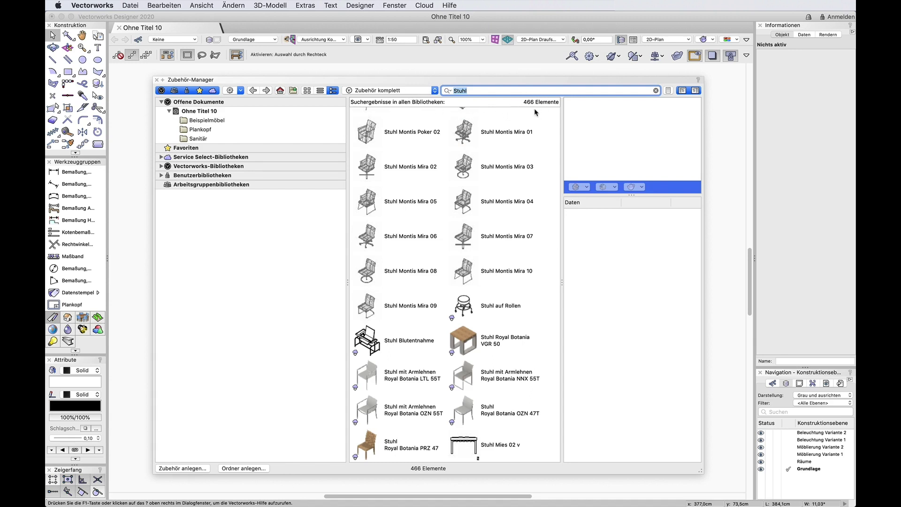
scroll(515, 150, "down", 1)
scroll(514, 150, "down", 5)
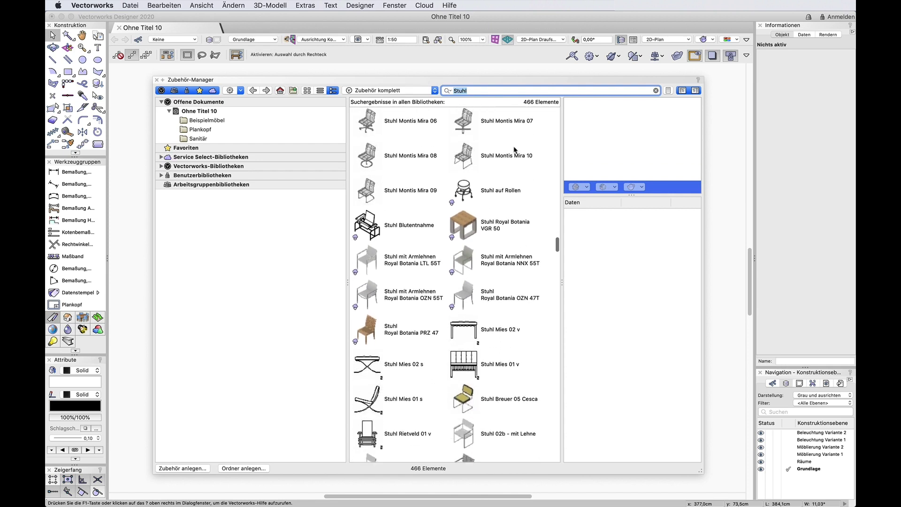
scroll(515, 150, "down", 2)
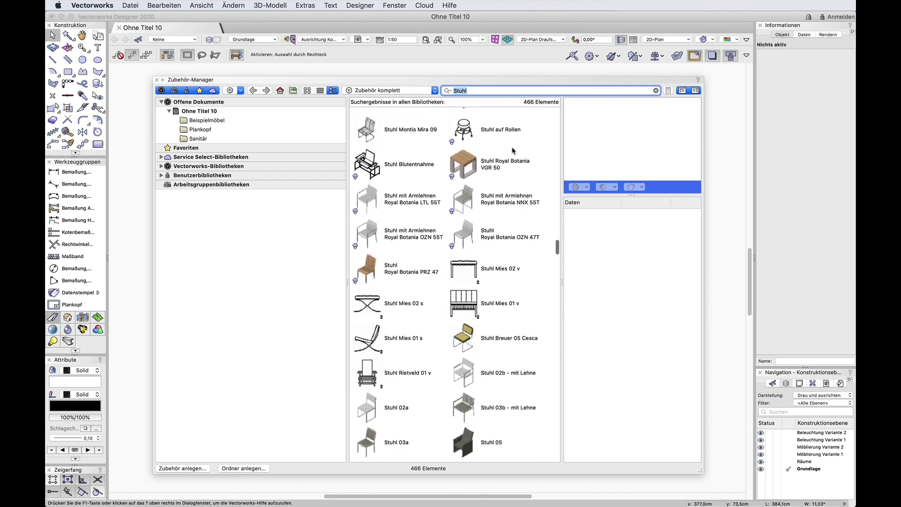
left_click(493, 165)
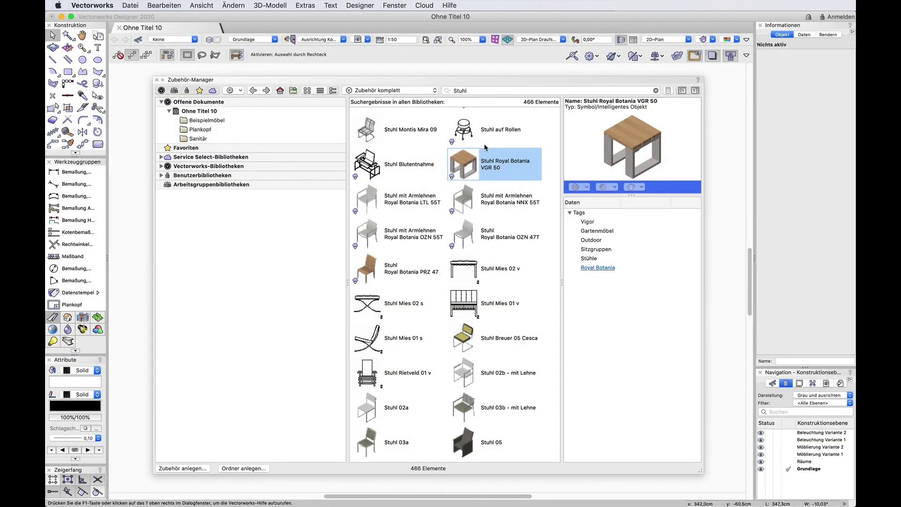
- Replace the search term with "Tisch" and browse the matching table symbols from all libraries
left_click(473, 91)
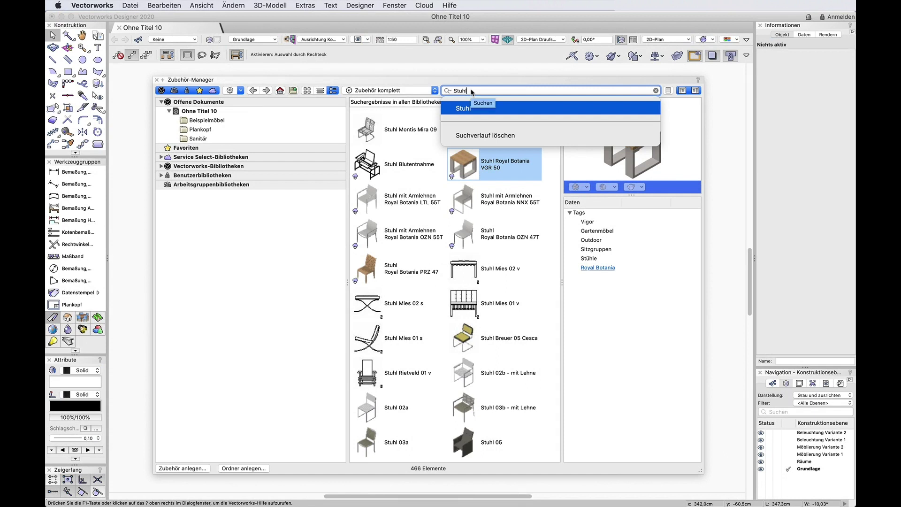
key("BackSpace")
key("BackSpace")
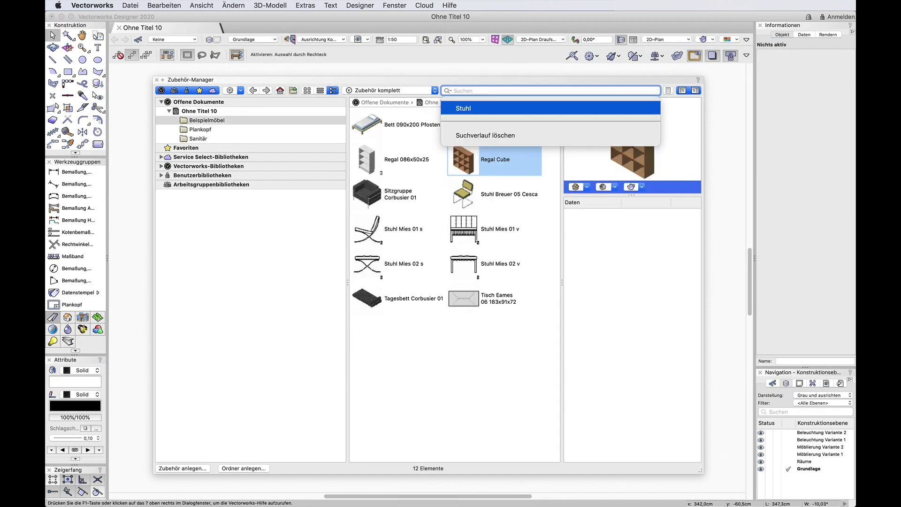
type("Tisch")
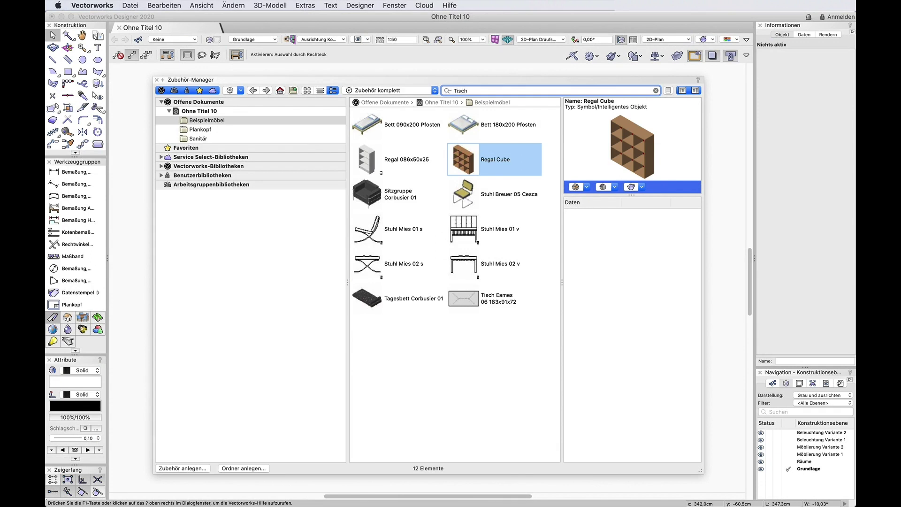
key("Return")
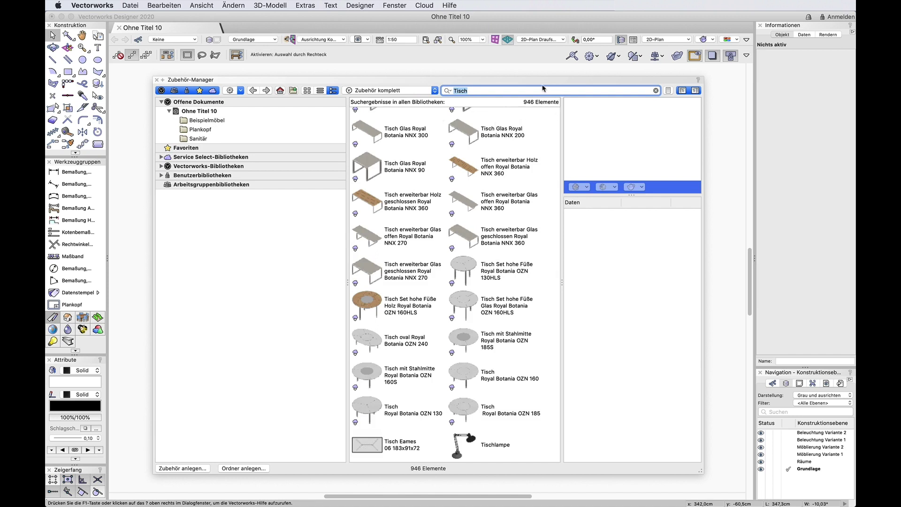
scroll(539, 120, "down", 5)
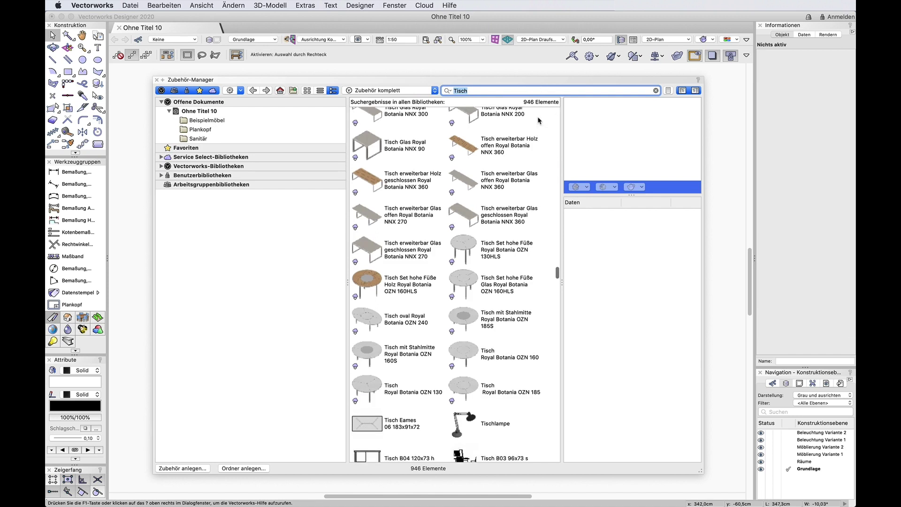
scroll(539, 121, "down", 5)
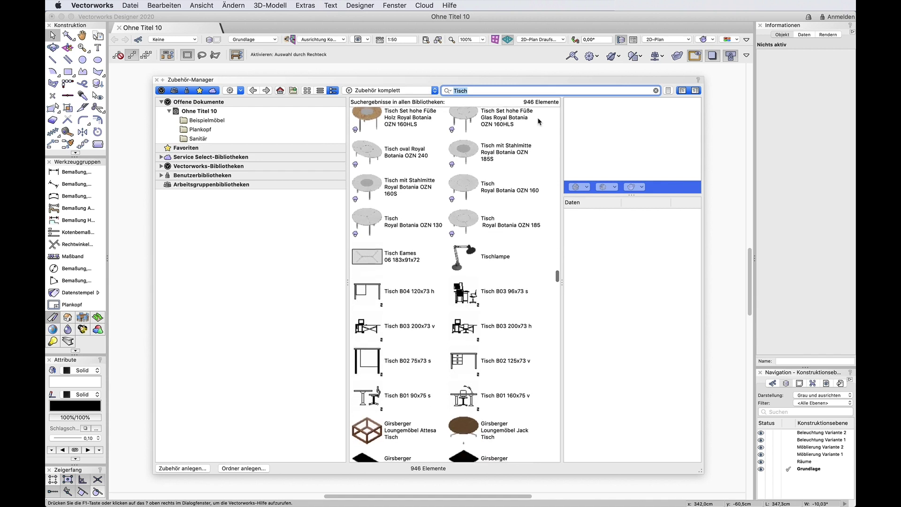
scroll(538, 121, "down", 5)
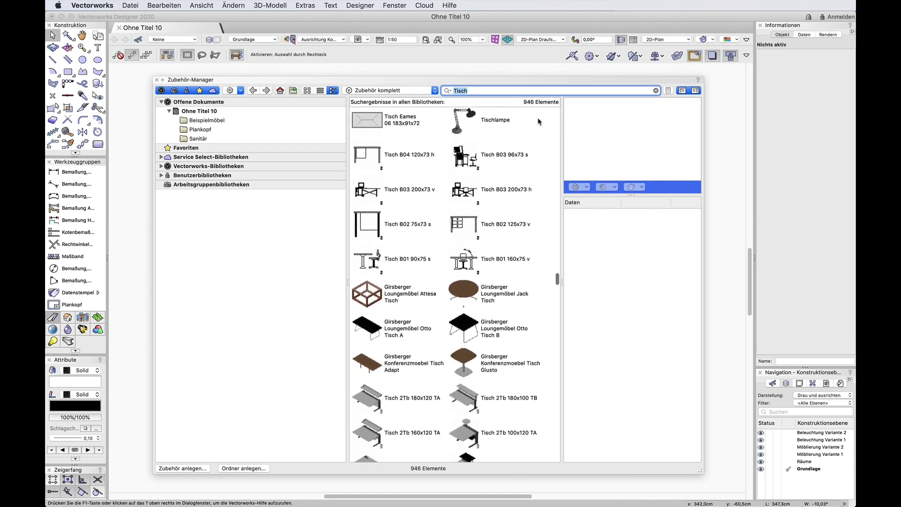
scroll(539, 121, "down", 5)
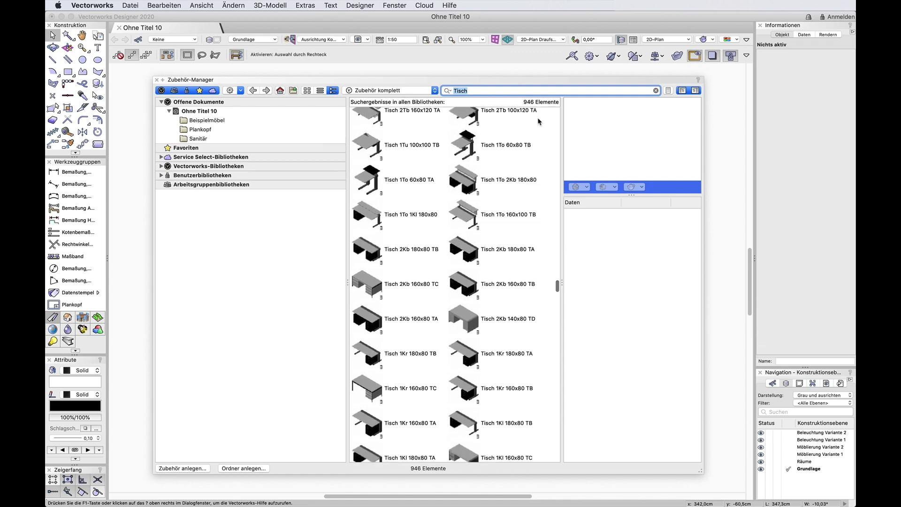
- Expand Vectorworks-Bibliotheken down to the Wohnen folder of Symbole - Möblierung and look through its library files
scroll(538, 121, "up", 9)
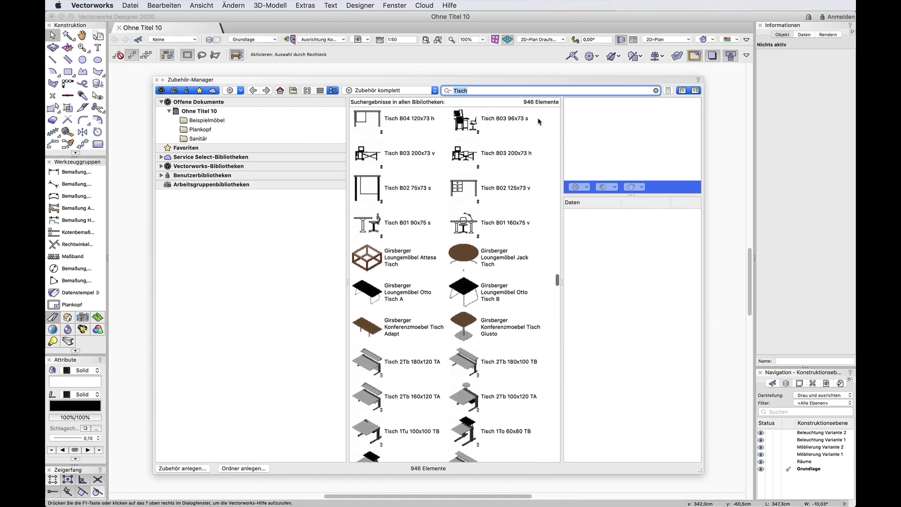
scroll(539, 121, "up", 12)
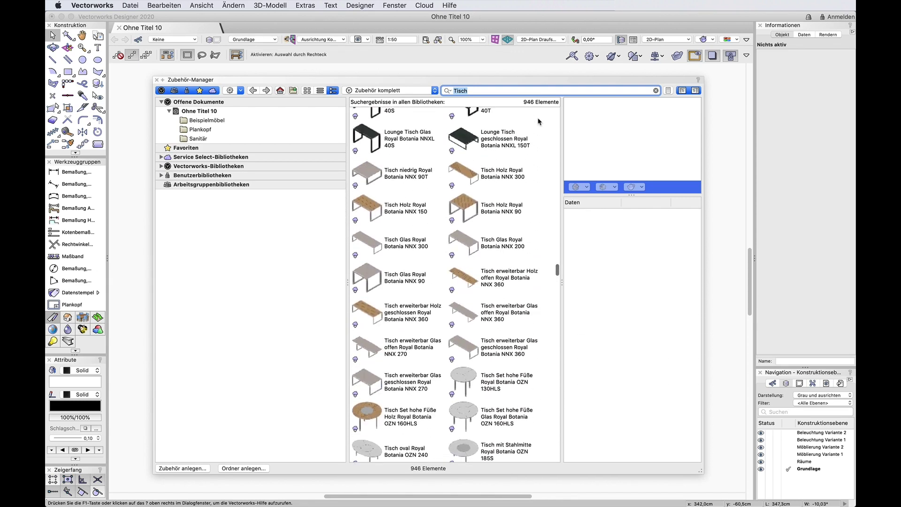
scroll(538, 121, "up", 3)
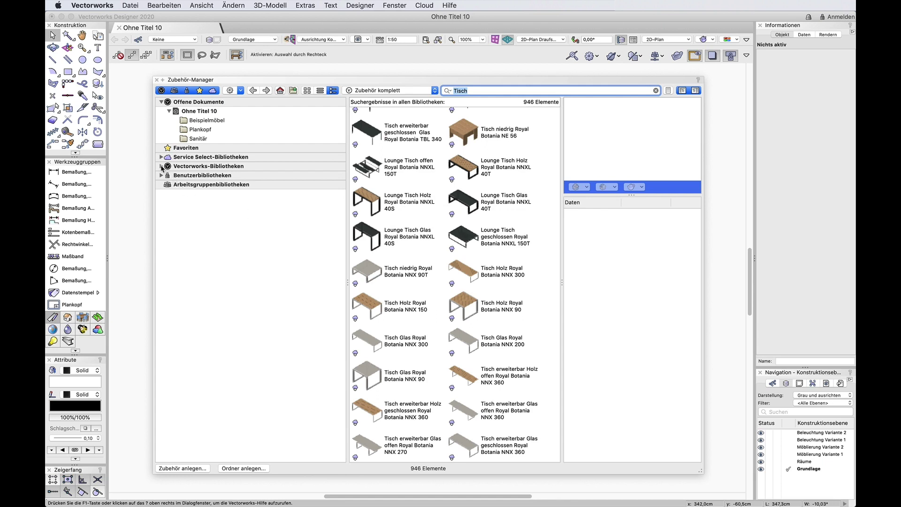
left_click(161, 166)
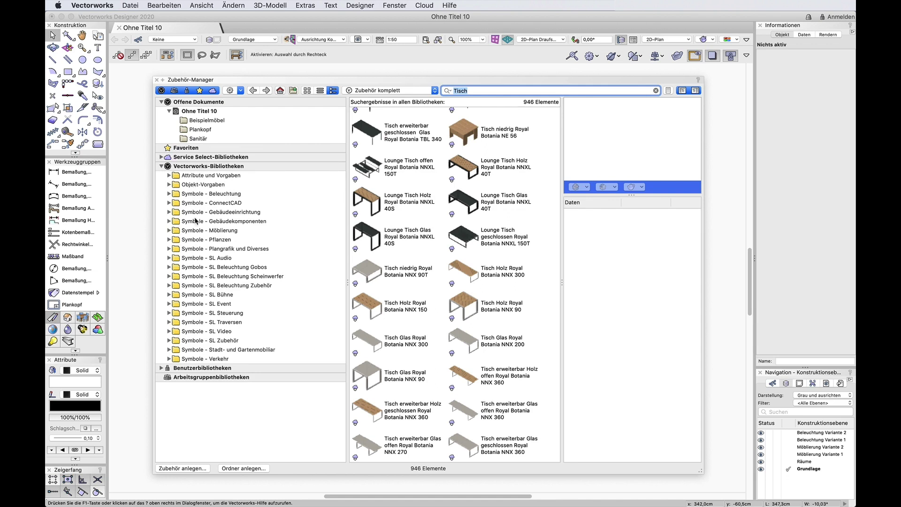
left_click(169, 231)
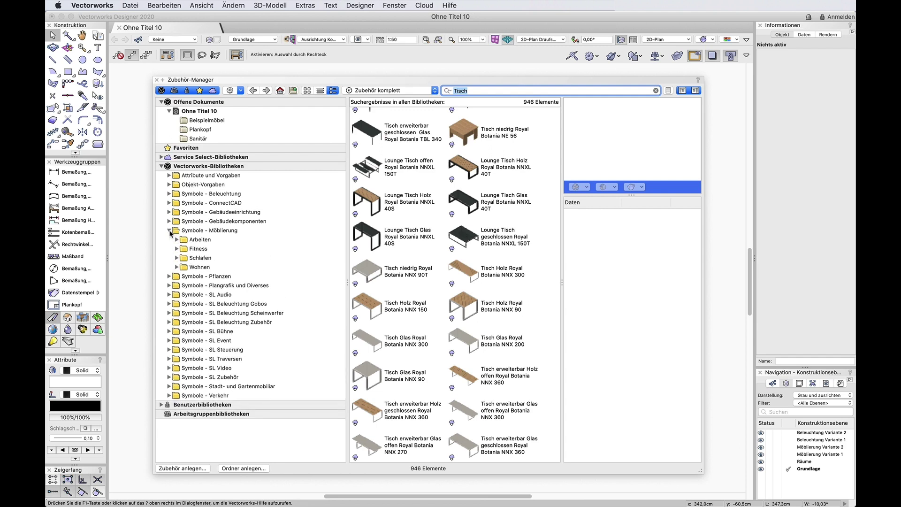
left_click(177, 267)
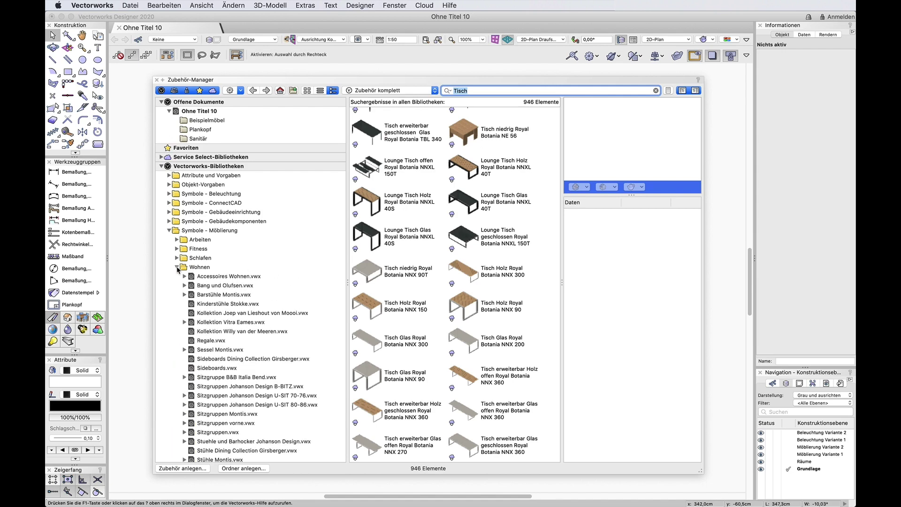
scroll(227, 308, "down", 5)
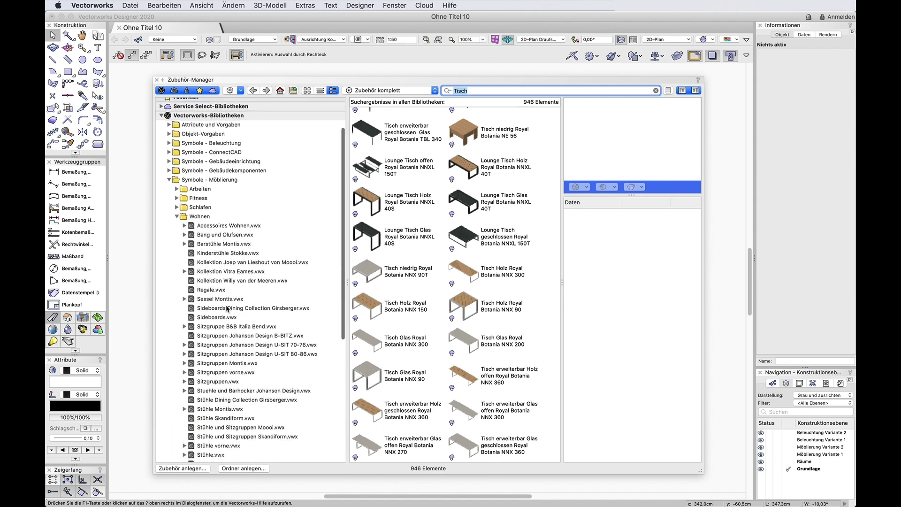
scroll(227, 308, "down", 3)
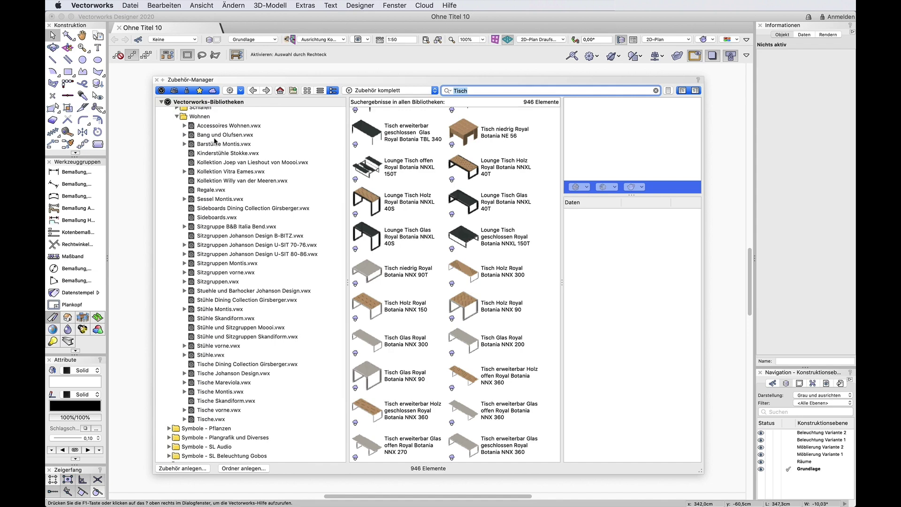
- Open Kollektion Vitra Eames.vwx, look through its contents, and go to the Rocking Armchair folder inside Armchairs
left_click(205, 172)
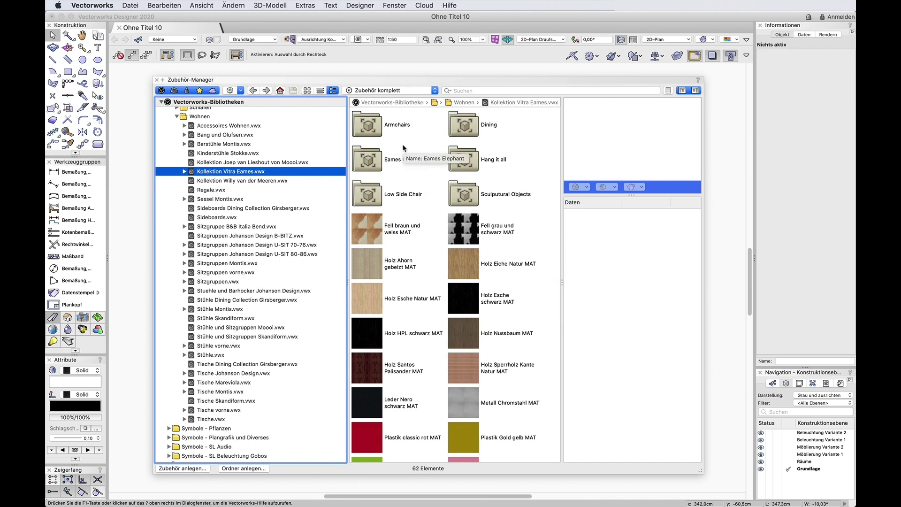
scroll(404, 148, "down", 4)
scroll(404, 148, "down", 8)
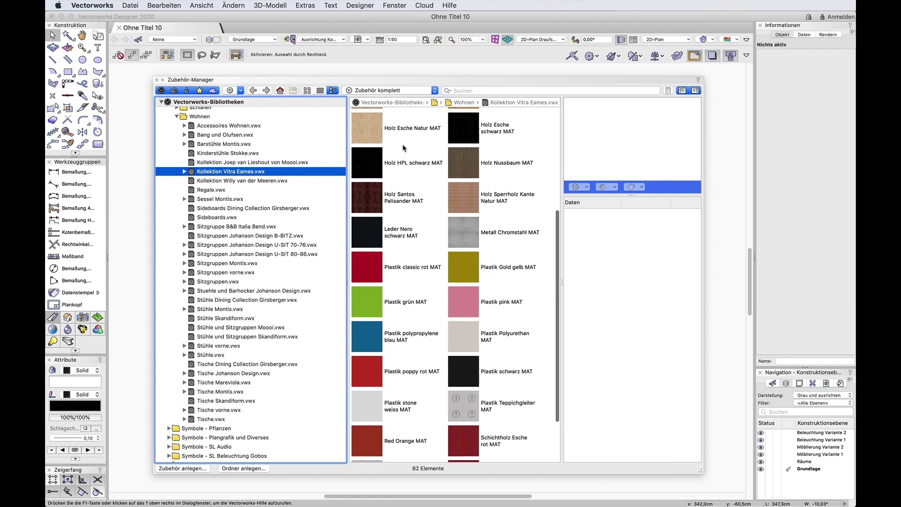
scroll(403, 148, "up", 10)
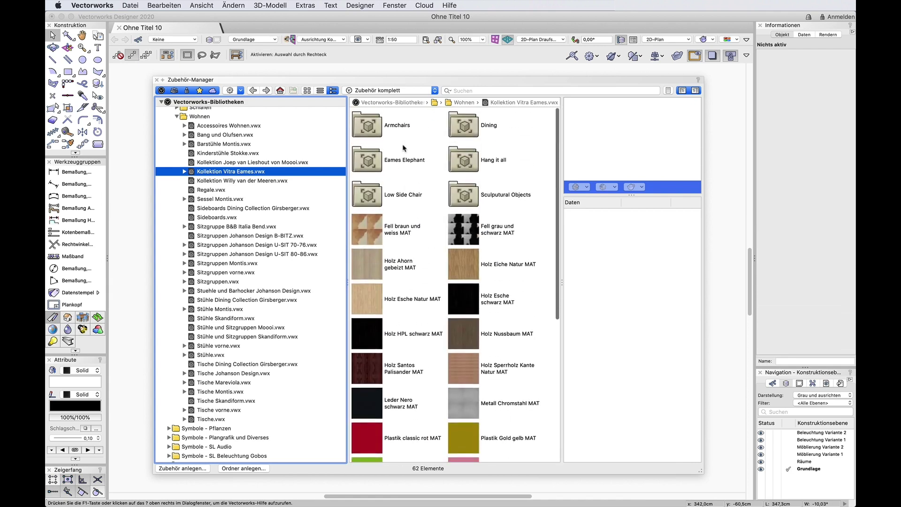
left_click(372, 130)
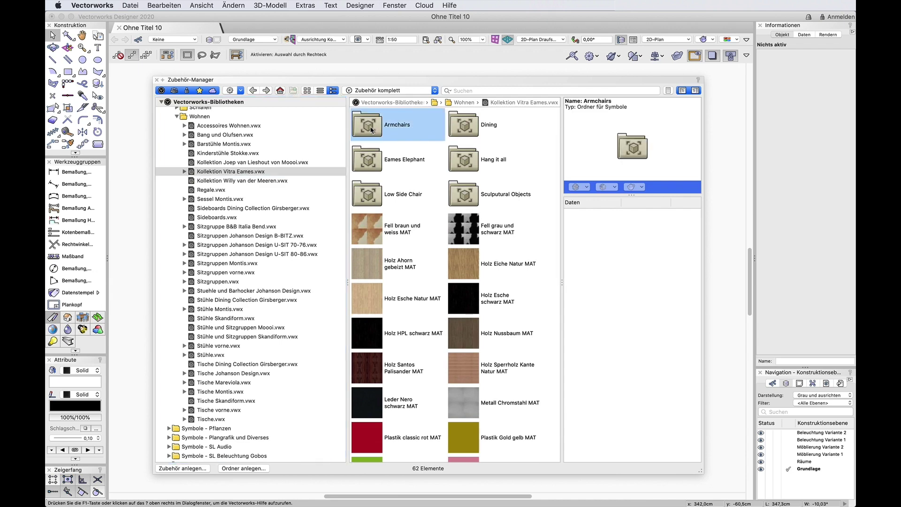
double_click(371, 130)
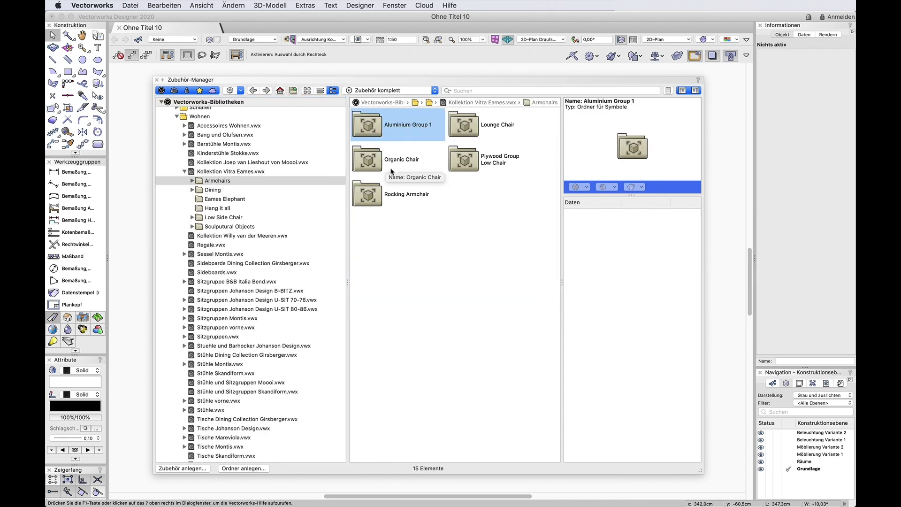
double_click(371, 198)
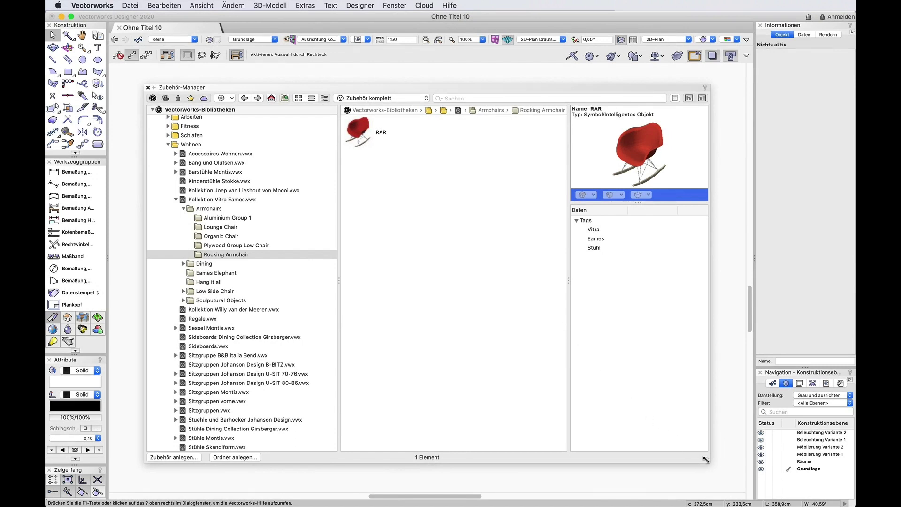
- Shrink the Zubehör-Manager palette and insert the RAR symbol into the empty drawing area below it
left_click_drag(708, 461, 412, 273)
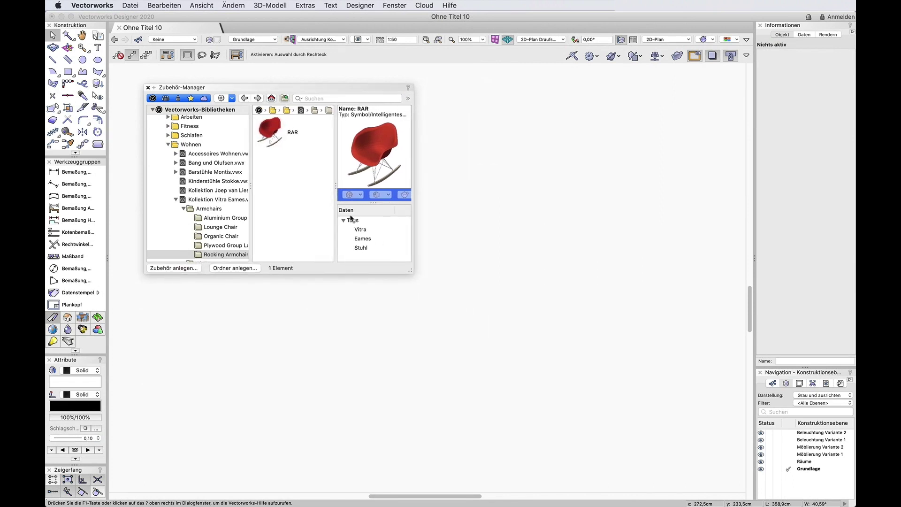
left_click(275, 138)
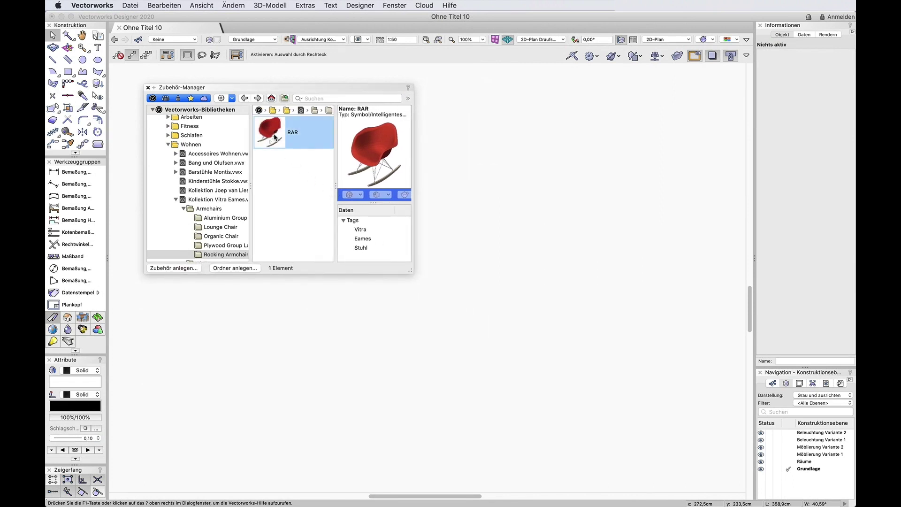
mouse_move(275, 137)
left_mouse_down()
mouse_move(316, 212)
mouse_move(403, 327)
mouse_move(436, 333)
left_mouse_up()
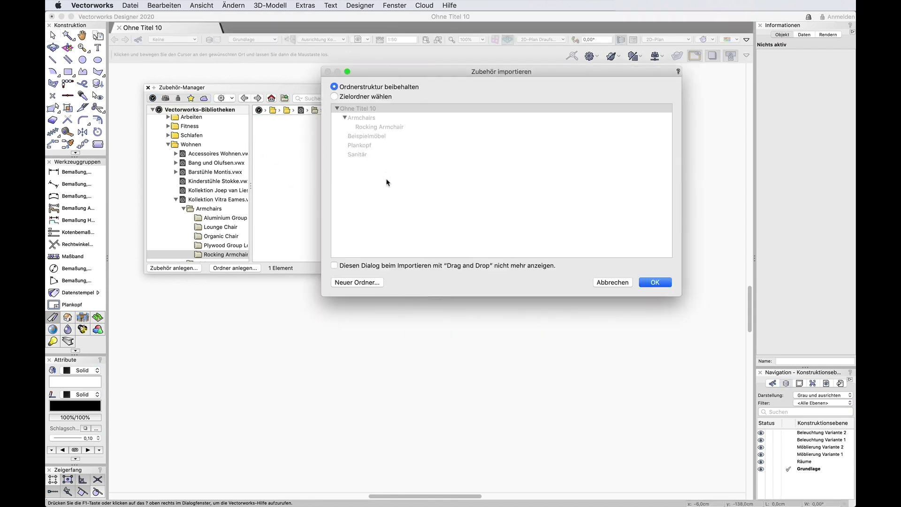
- Look at the target folder and new folder options, then import the RAR symbol with Ordnerstruktur beibehalten
left_click(334, 97)
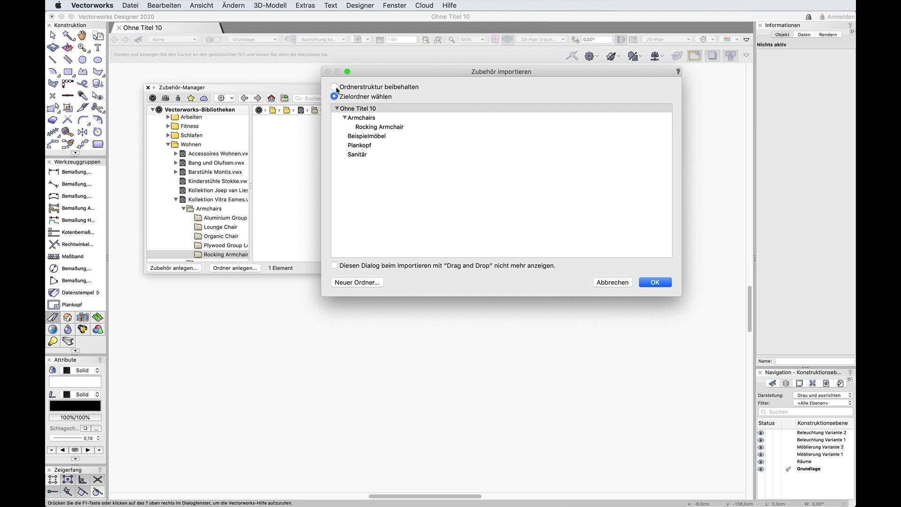
left_click(334, 87)
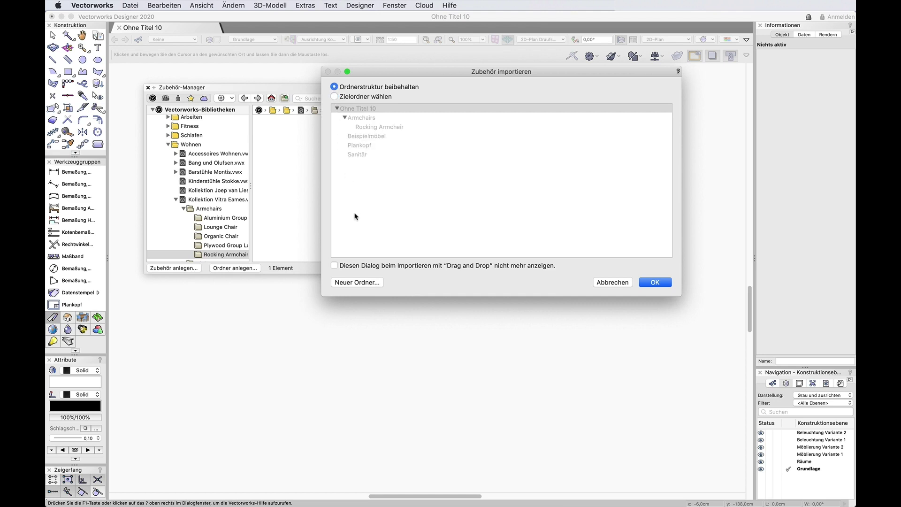
left_click(352, 284)
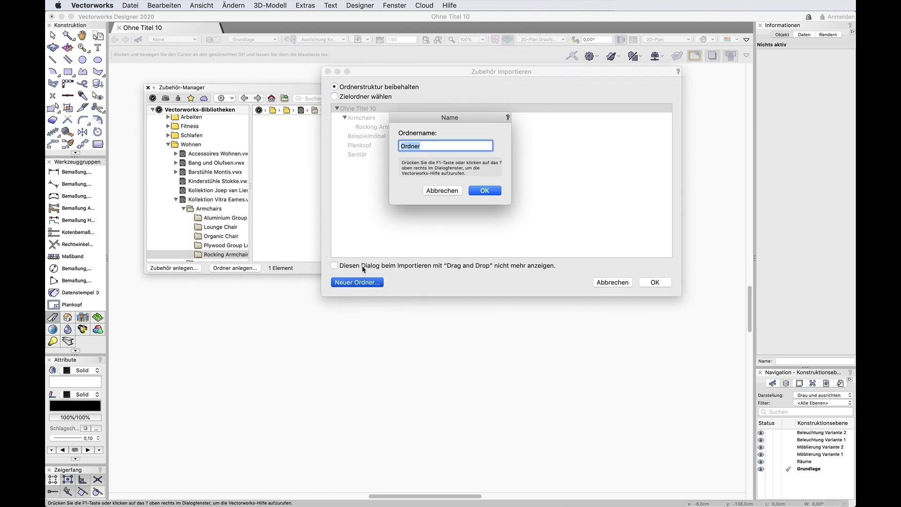
left_click(445, 191)
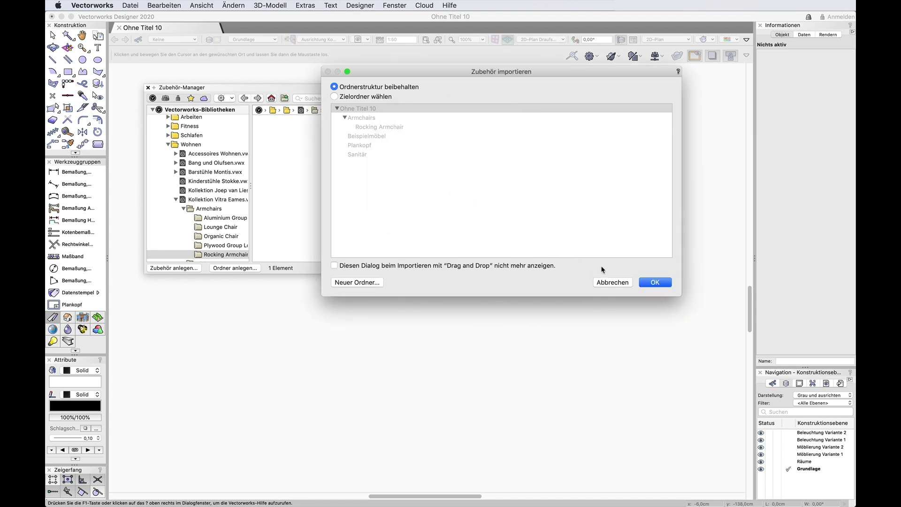
left_click(648, 284)
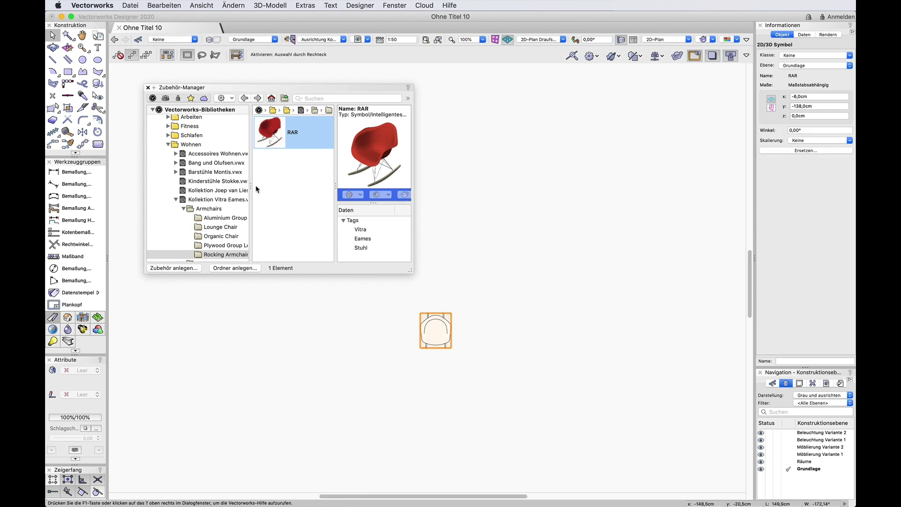
- Collapse the Zubehör-Manager palette to its title bar and inspect the placed chair's plan symbol up close
left_click(153, 88)
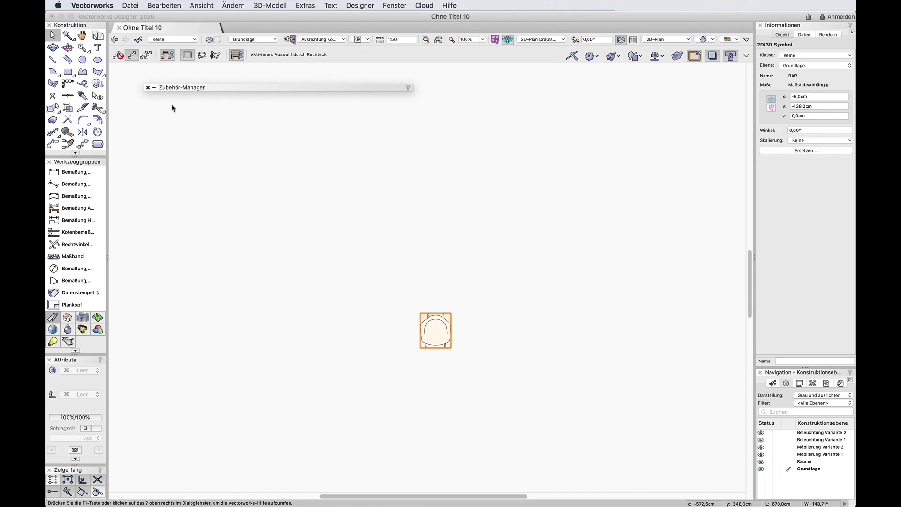
left_click(409, 364)
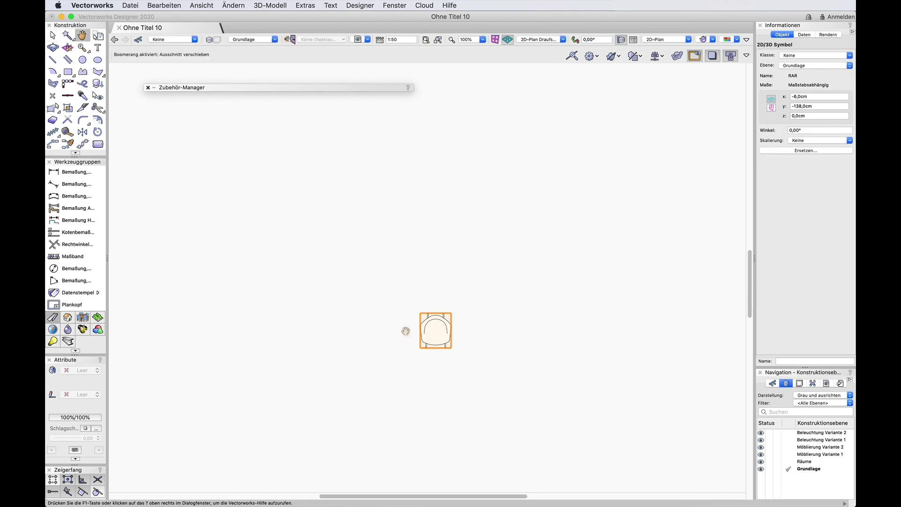
middle_click_drag(404, 288, 392, 203)
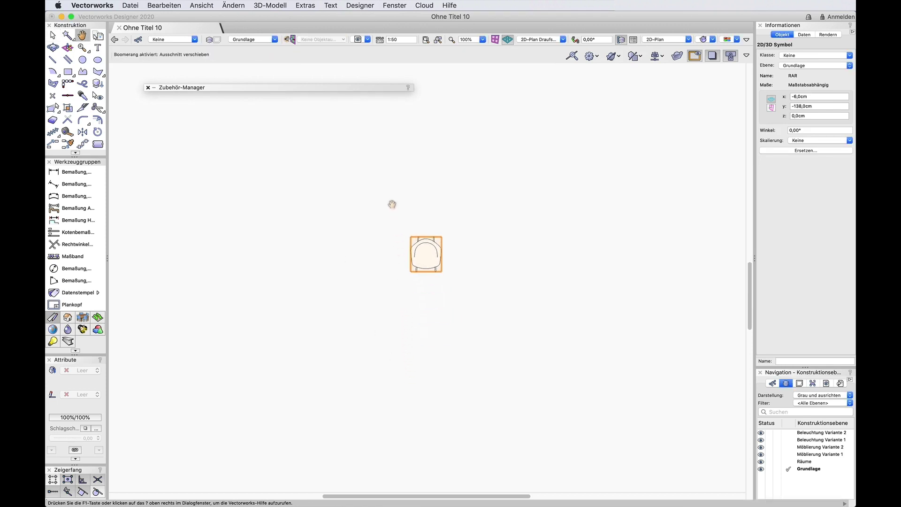
scroll(425, 246, "up", 8)
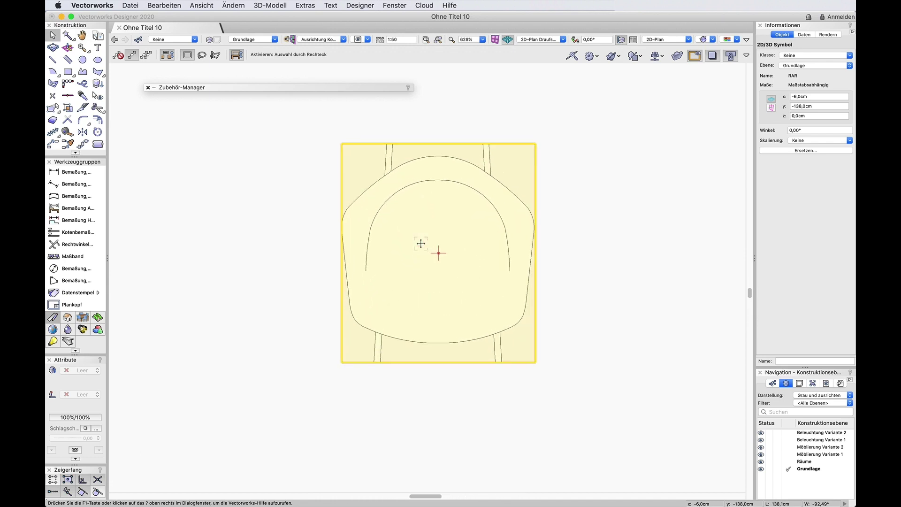
- View the chair from Oben and Rechts vorne oben, then return to 2D-Plan Draufsicht
left_click(564, 40)
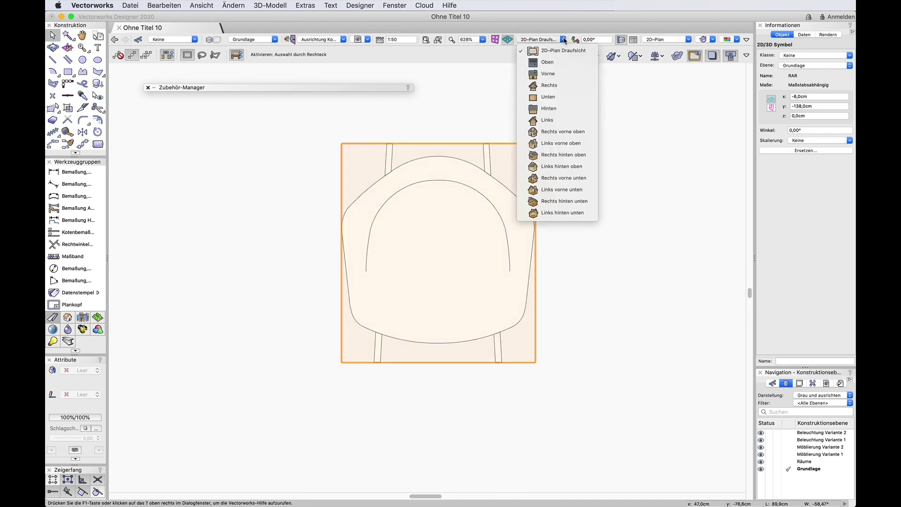
left_click(563, 63)
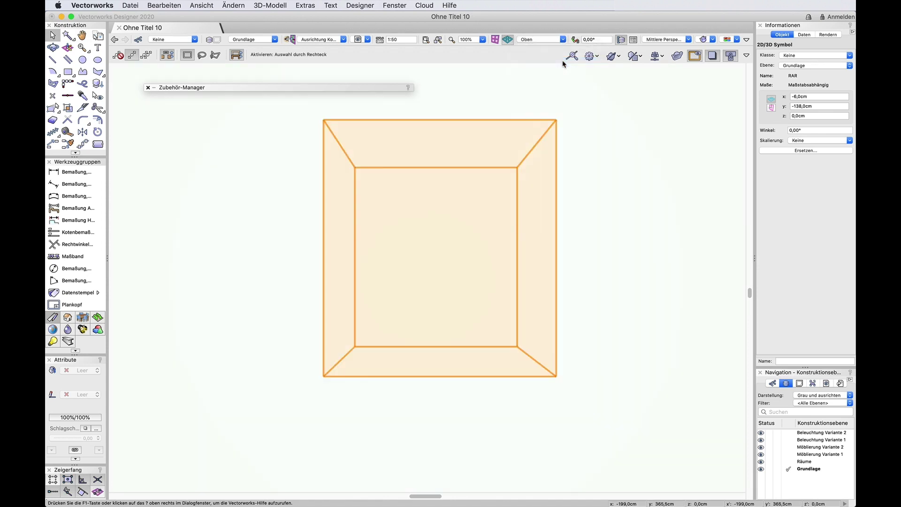
left_click(558, 80)
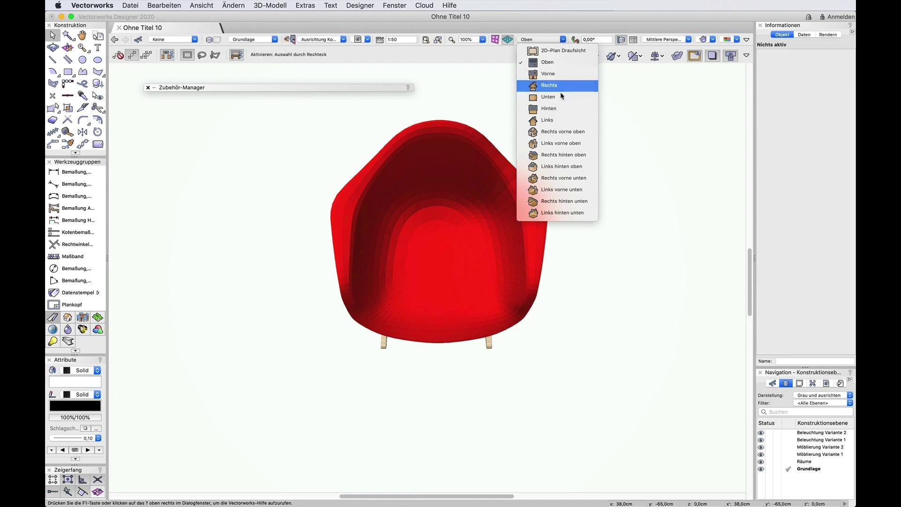
left_click(586, 167)
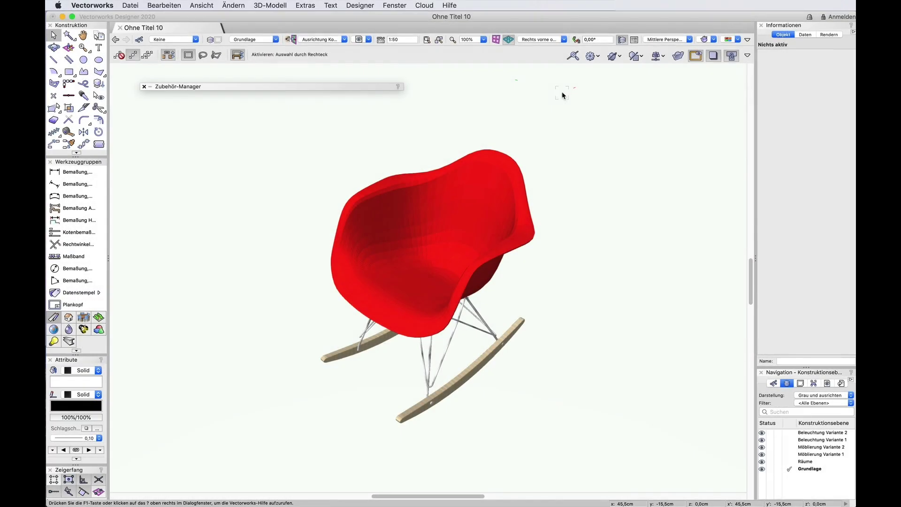
left_click(564, 40)
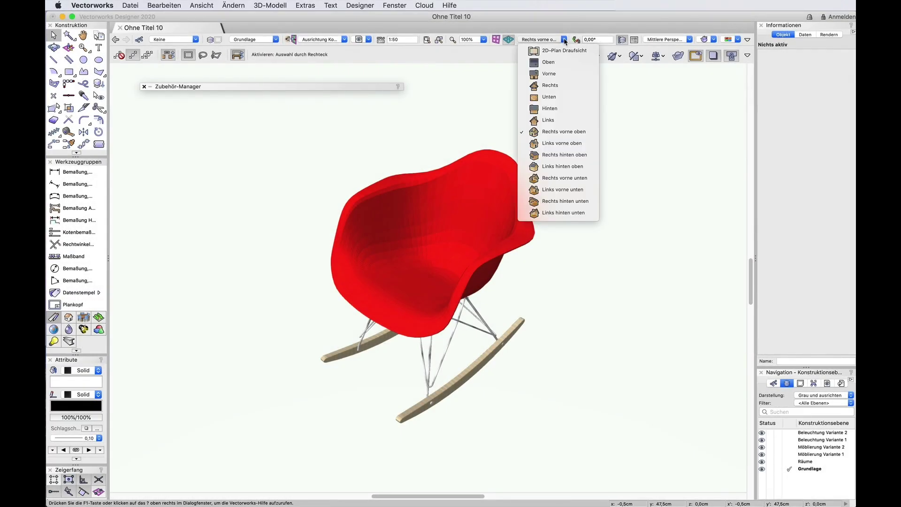
left_click(564, 51)
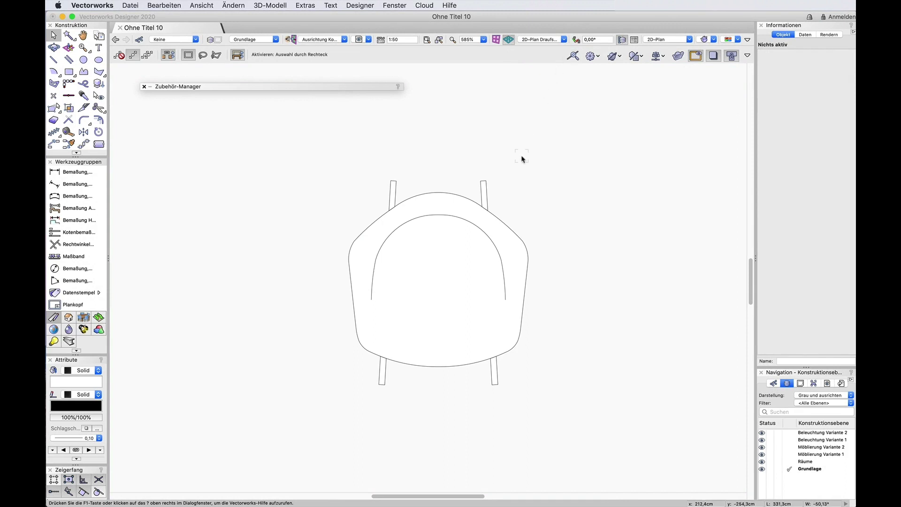
- Draw a rectangle about 356 cm by 226 cm around the chair as the carpet outline
scroll(522, 159, "down", 5)
middle_click_drag(521, 157, 461, 214)
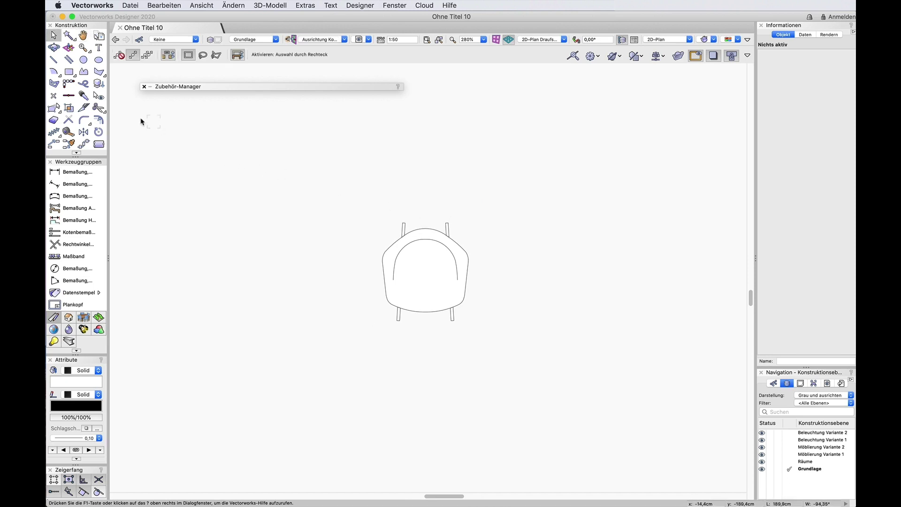
left_click(70, 74)
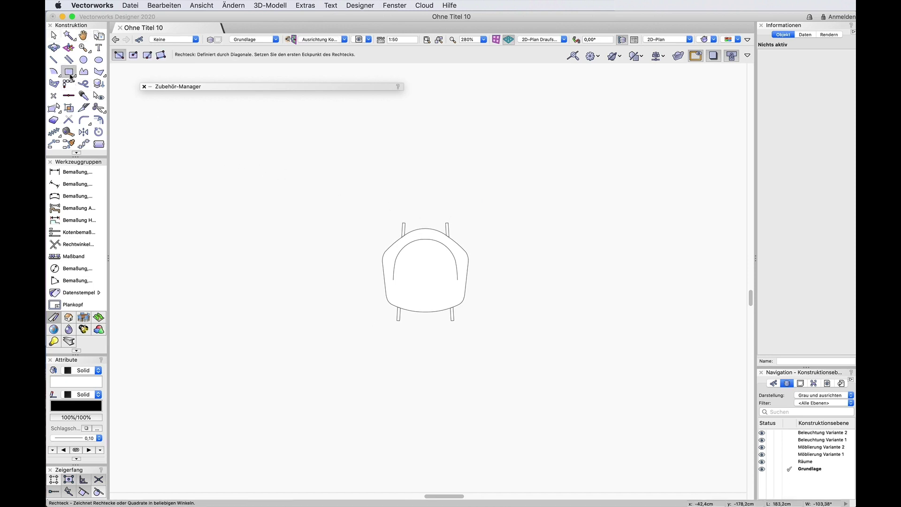
left_click(184, 136)
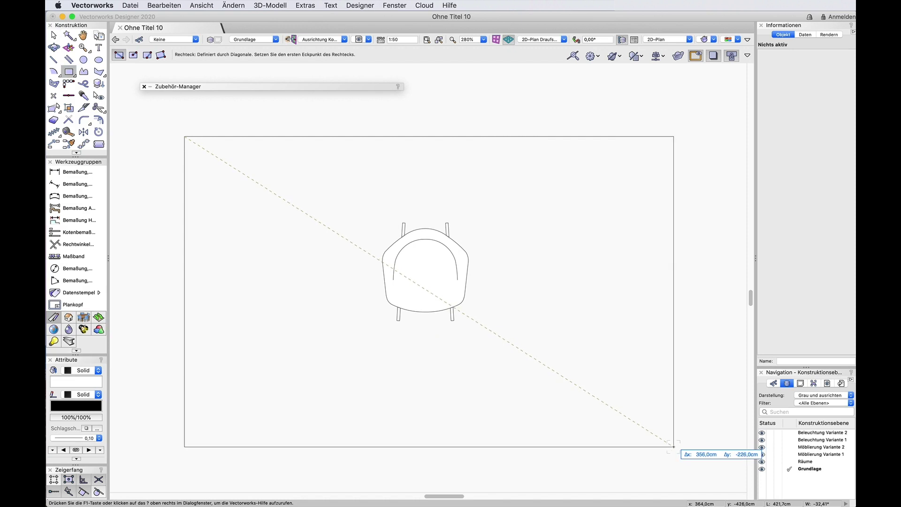
left_click(673, 447)
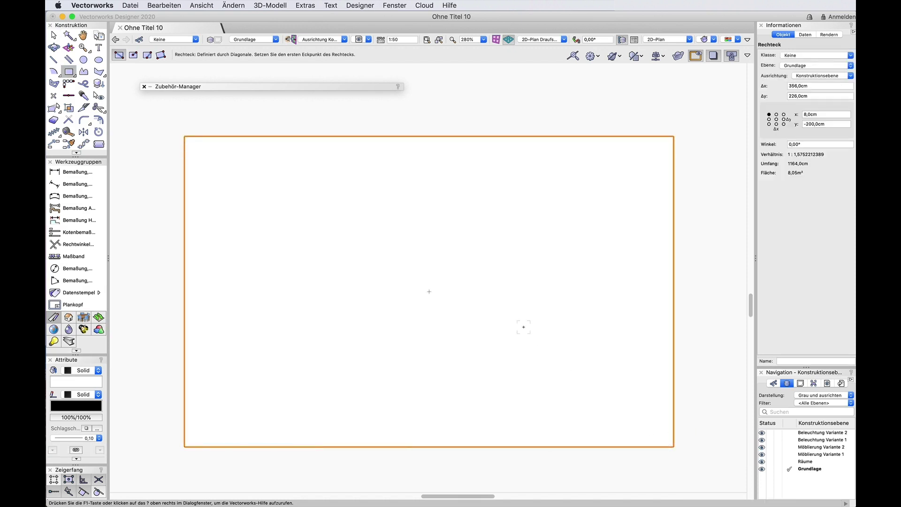
- Send the rectangle behind the chair with In den Hintergrund
left_click(234, 8)
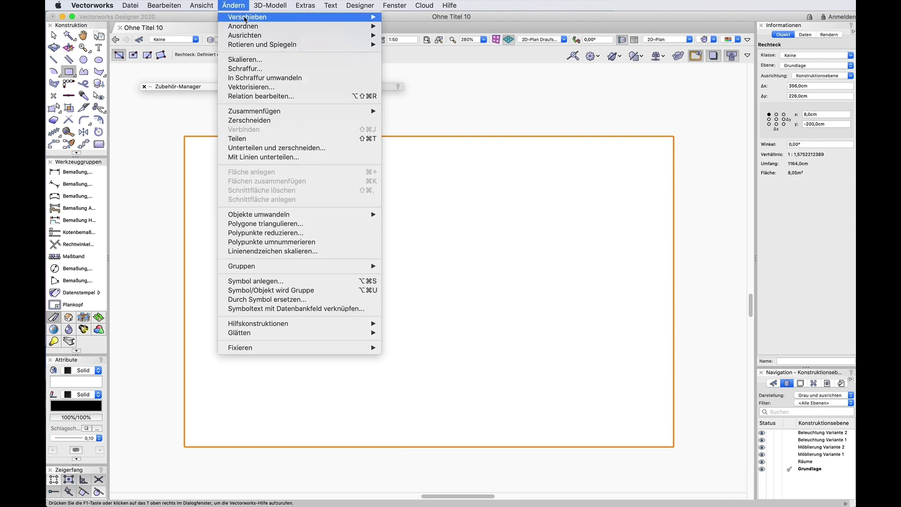
mouse_move(258, 30)
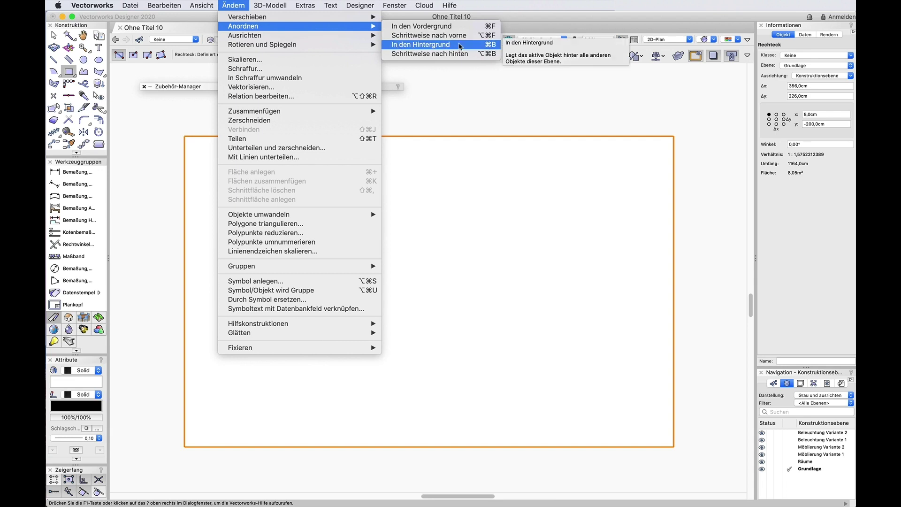
left_click(459, 45)
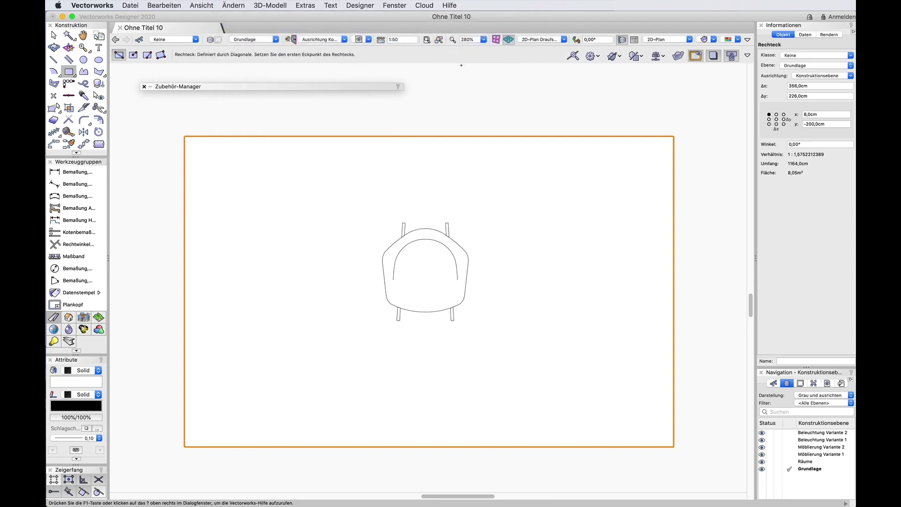
- Show the drawing from Rechts vorne oben and extrude the rectangle with a Δz height of 0,1 cm
left_click(564, 40)
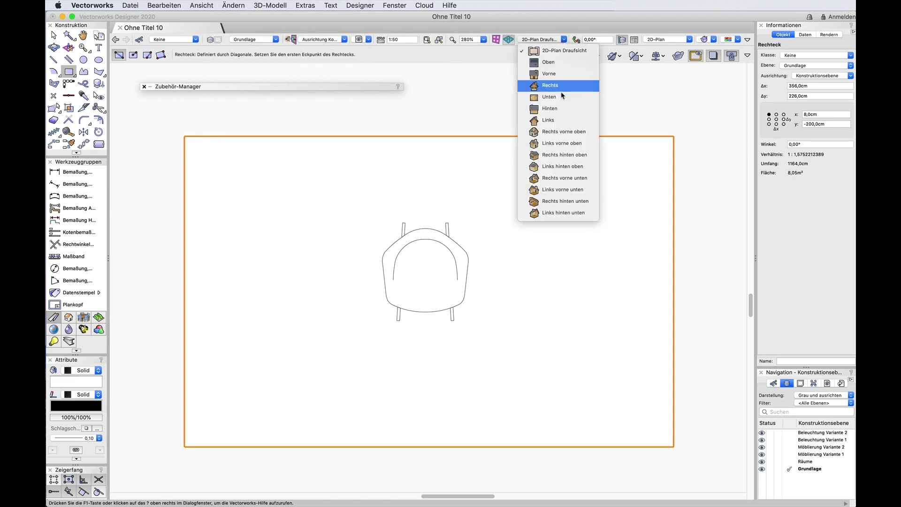
left_click(563, 132)
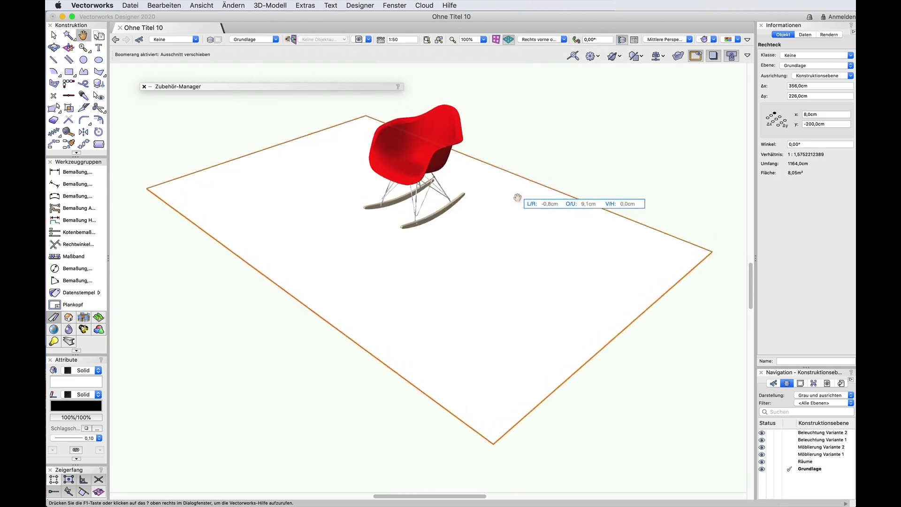
middle_click_drag(519, 201, 518, 199, "shift")
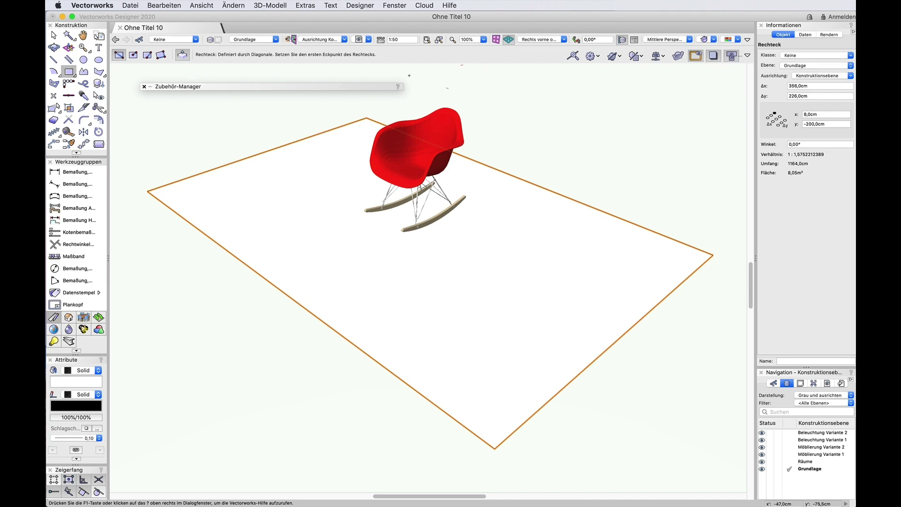
left_click(275, 6)
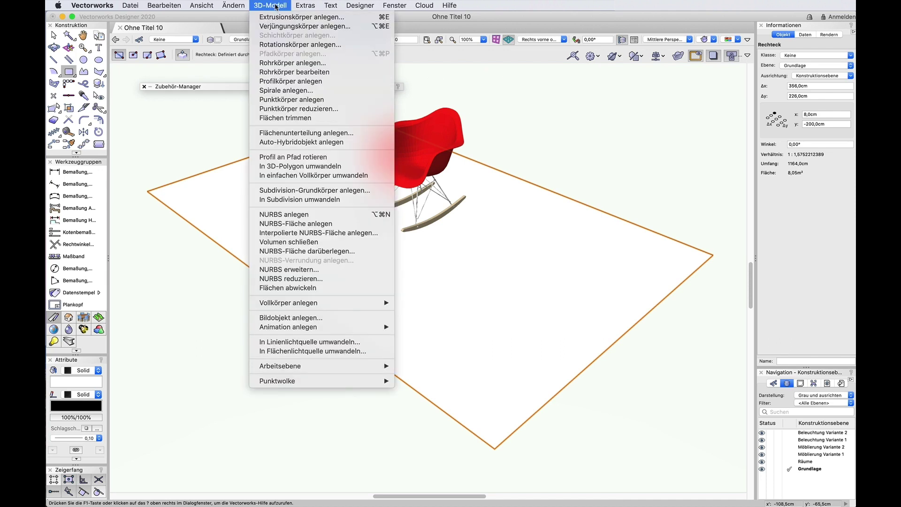
left_click(354, 22)
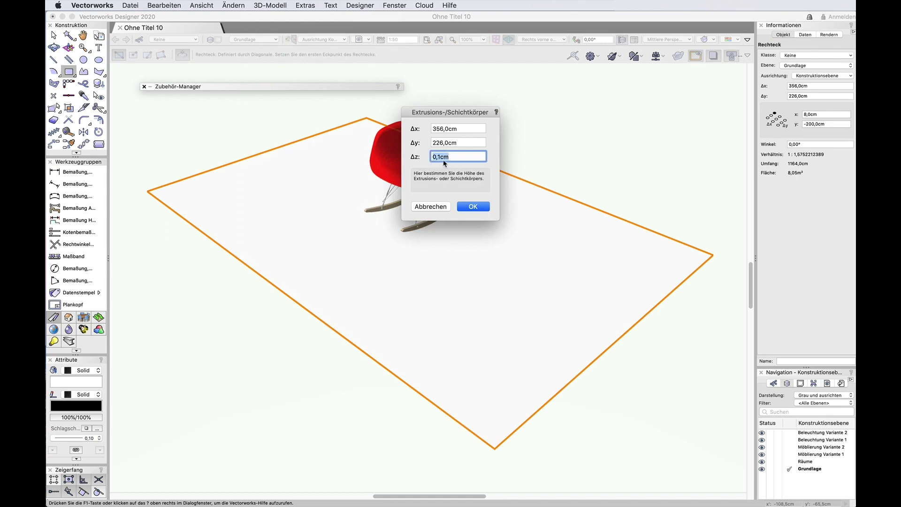
left_click(474, 208)
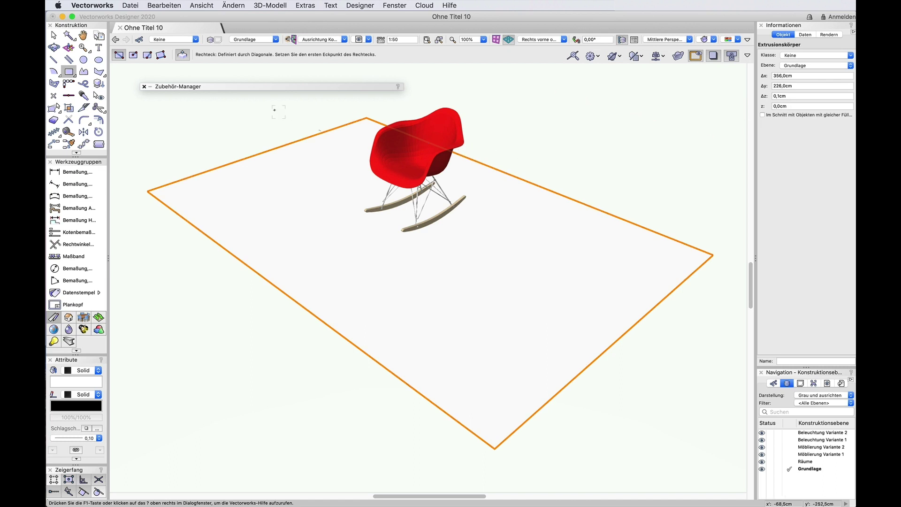
- Keep the Zubehör-Manager palette expanded, enlarge it, and limit the resources shown to Materialien 3D
mouse_move(244, 89)
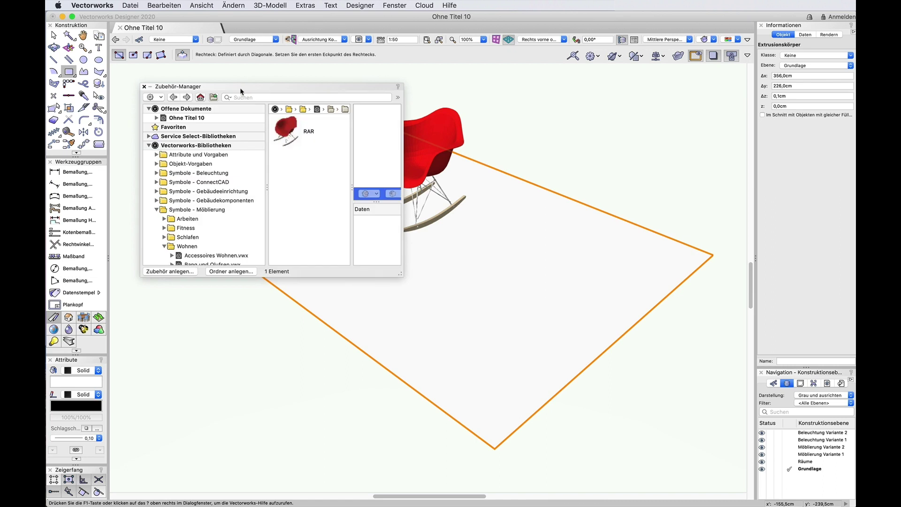
left_click(152, 88)
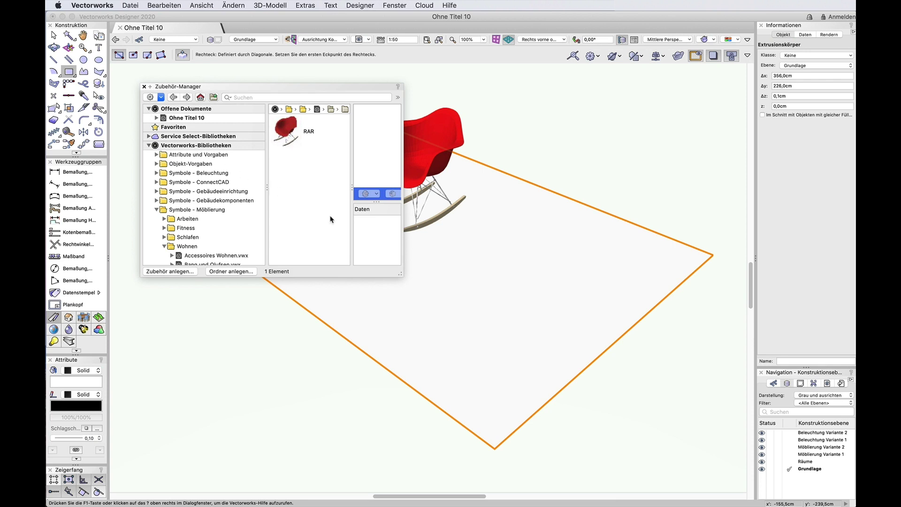
left_click_drag(402, 275, 544, 374)
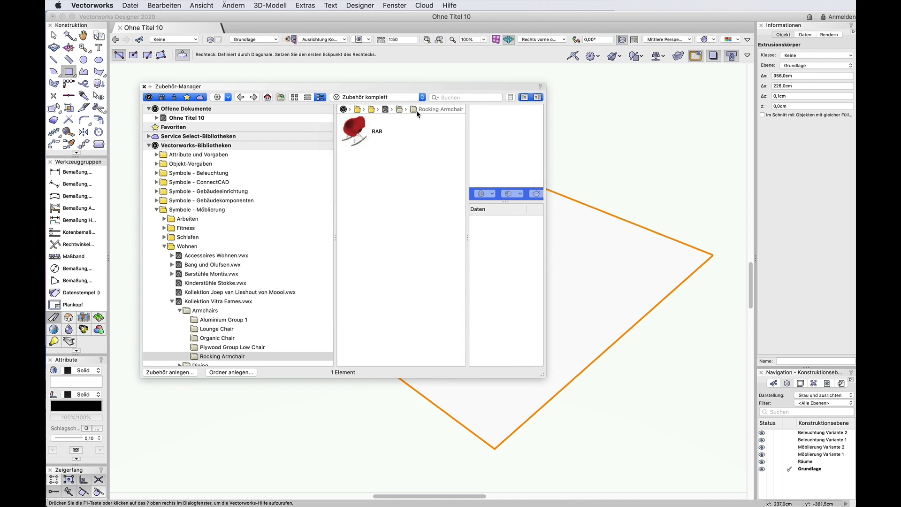
left_click(421, 98)
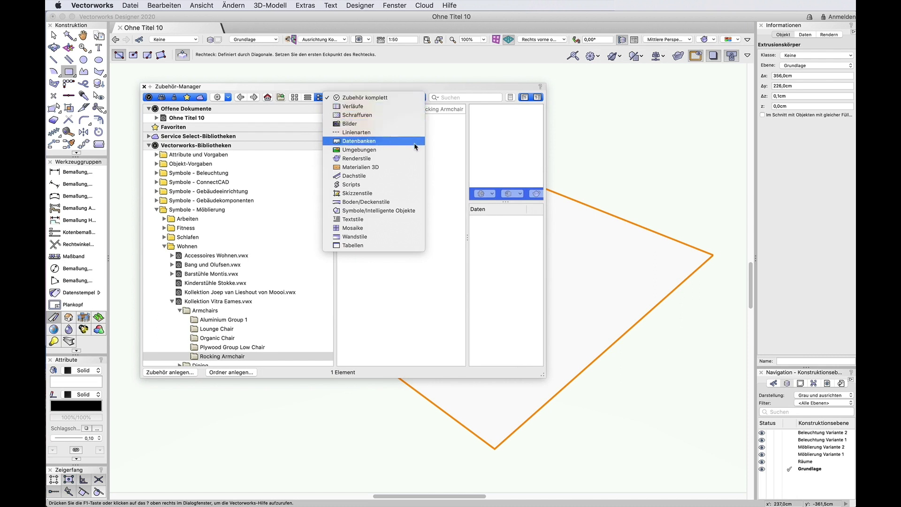
left_click(415, 168)
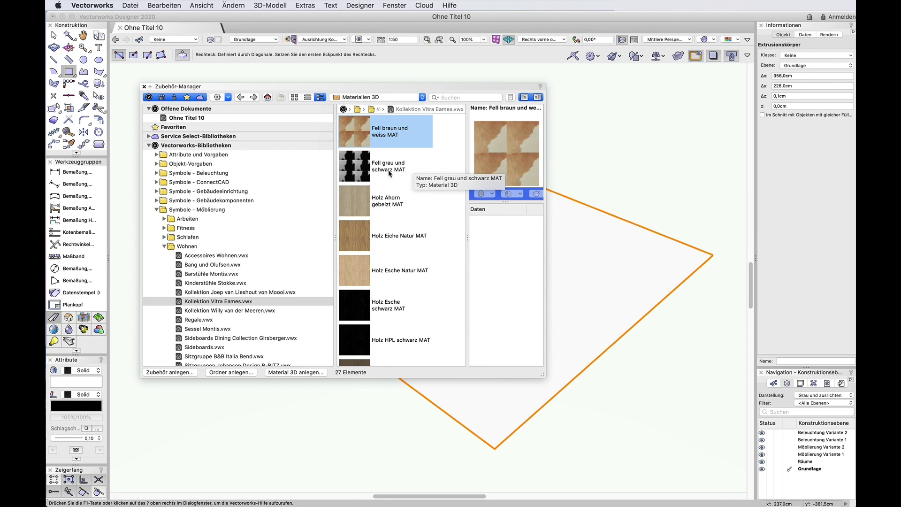
- Collapse the Vectorworks-Bibliotheken list and search the 3D materials for Teppich
left_click(149, 146)
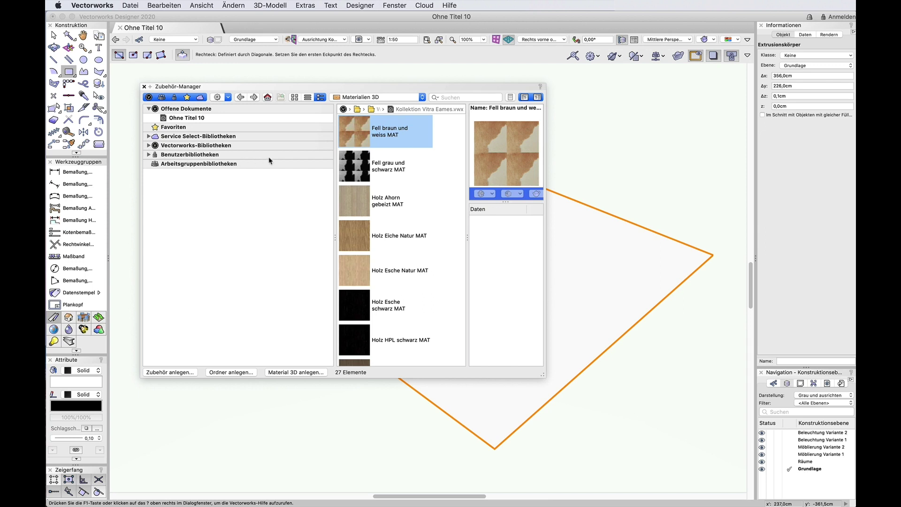
left_click(451, 99)
type("Teppich")
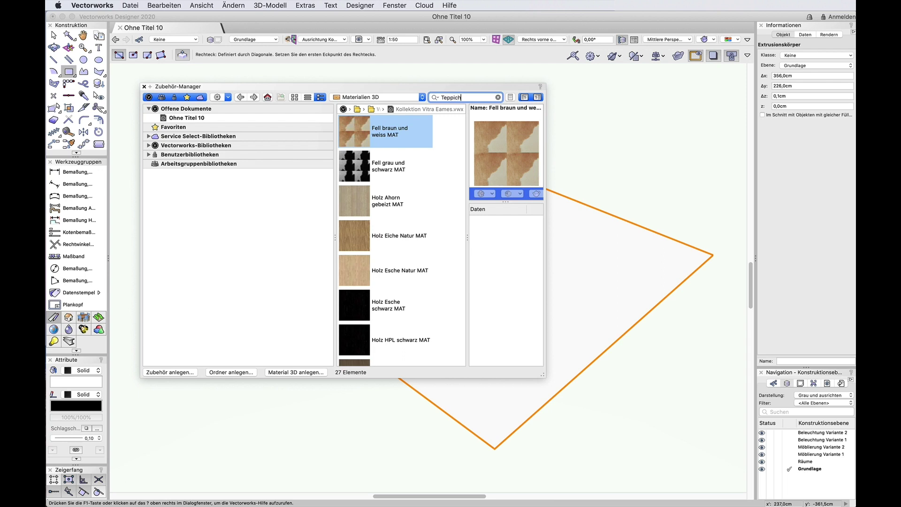
key("Return")
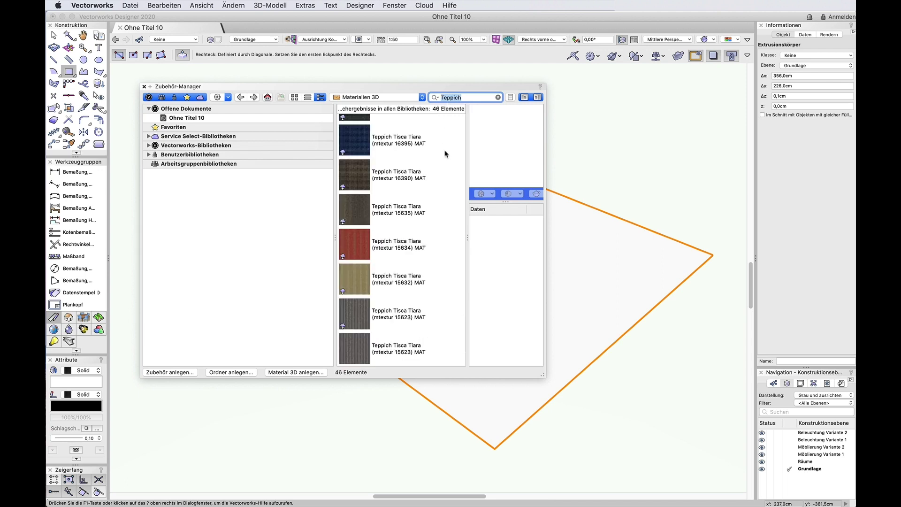
- Apply the material Teppich Tisca Tiara (mtextur 15623) MAT to the extruded carpet
scroll(445, 154, "down", 3)
scroll(446, 154, "down", 2)
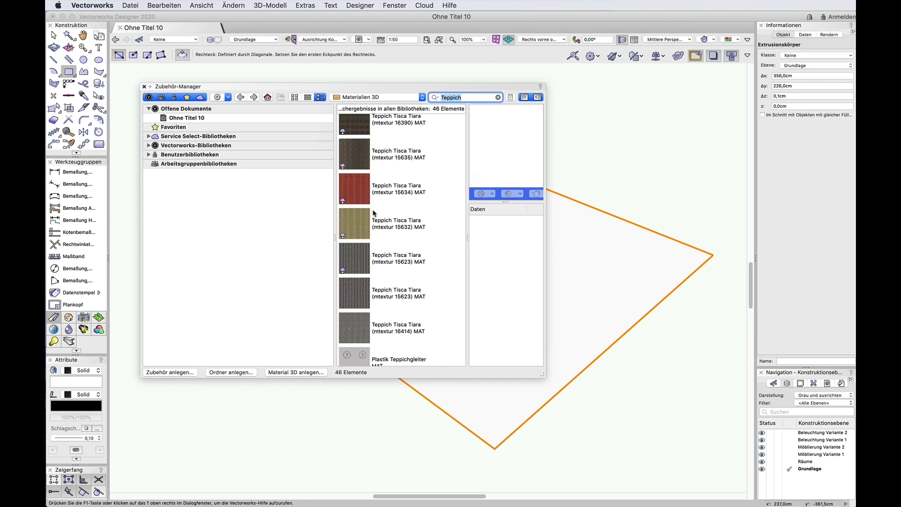
scroll(433, 241, "down", 2)
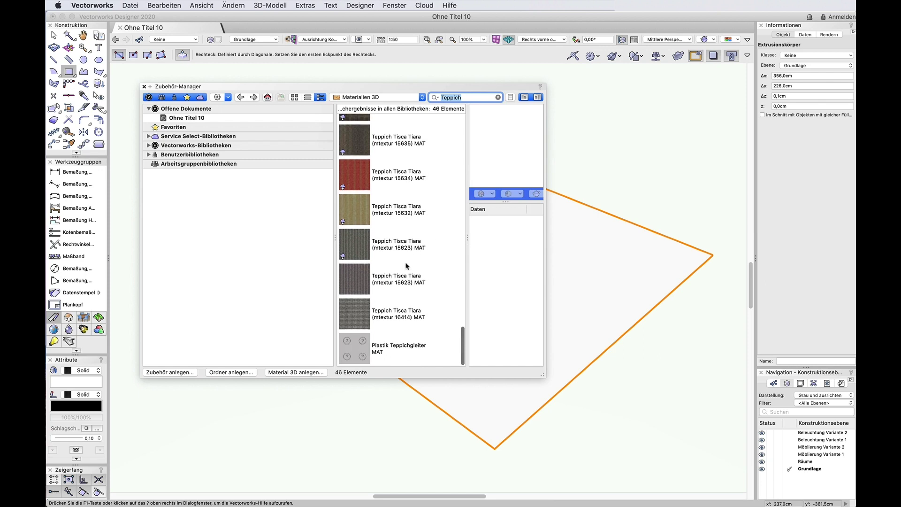
left_click(357, 285)
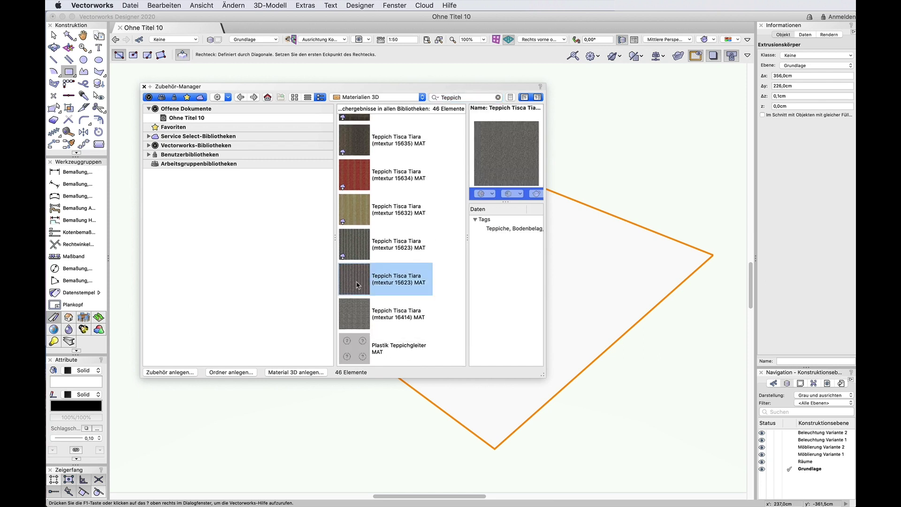
double_click(357, 284)
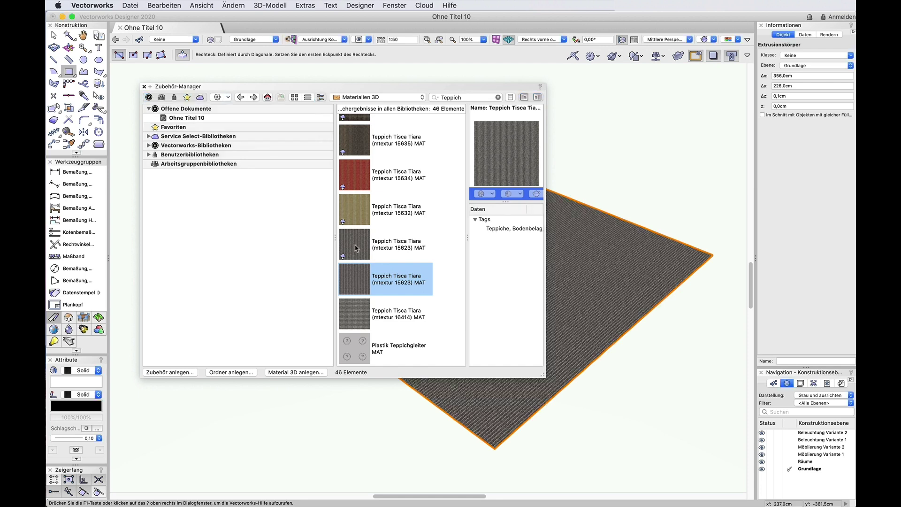
- Apply the material Teppich Tisca Tiara (mtextur 16396) MAT to the carpet and collapse the Zubehör-Manager palette
scroll(356, 247, "up", 1)
scroll(357, 247, "up", 5)
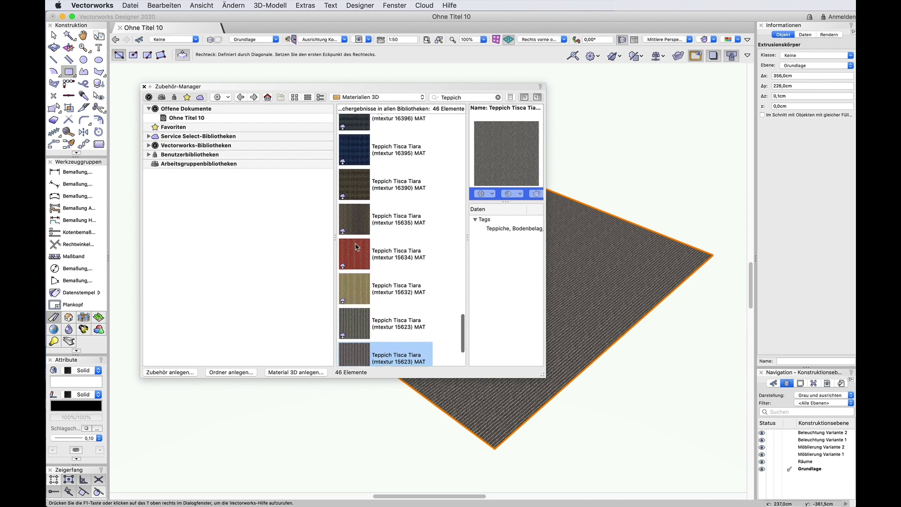
scroll(356, 247, "up", 1)
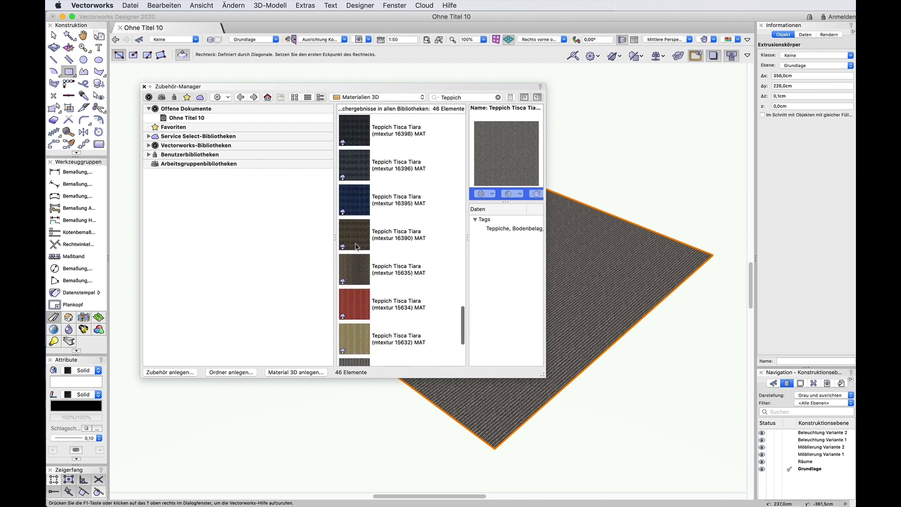
scroll(356, 246, "up", 3)
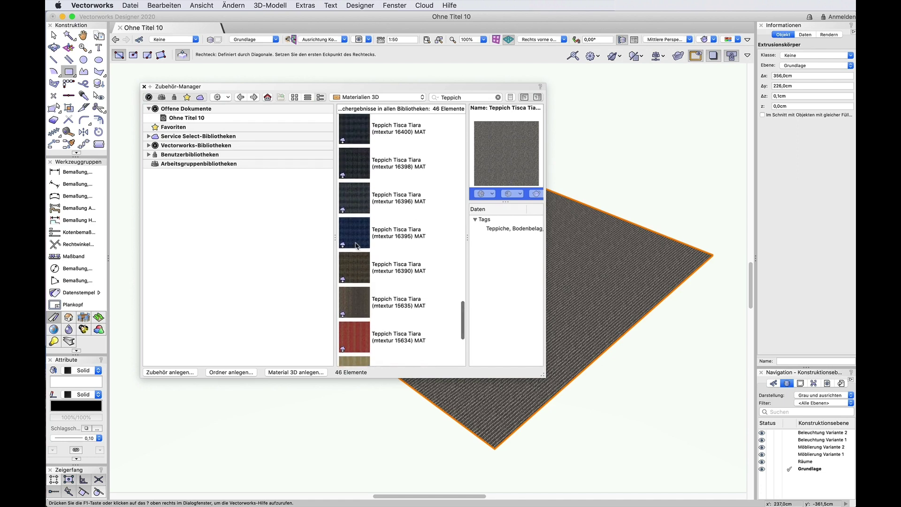
scroll(357, 244, "up", 1)
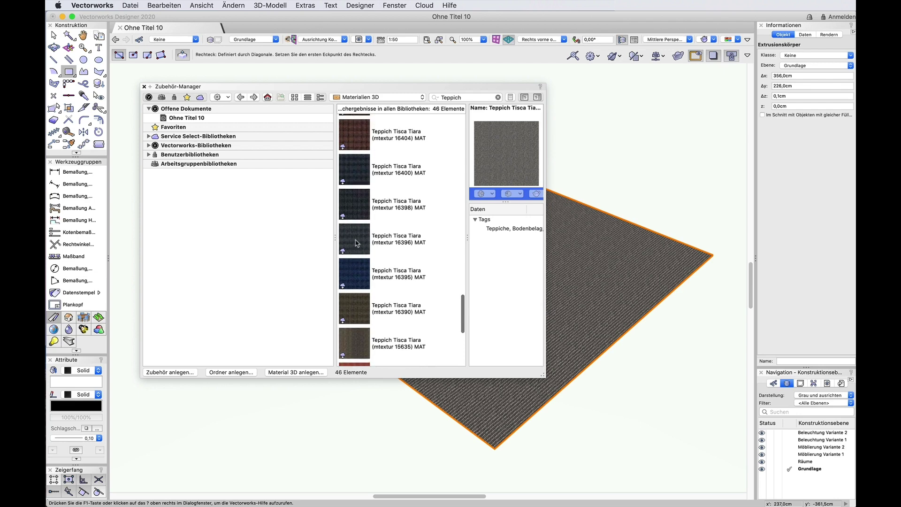
left_click(356, 242)
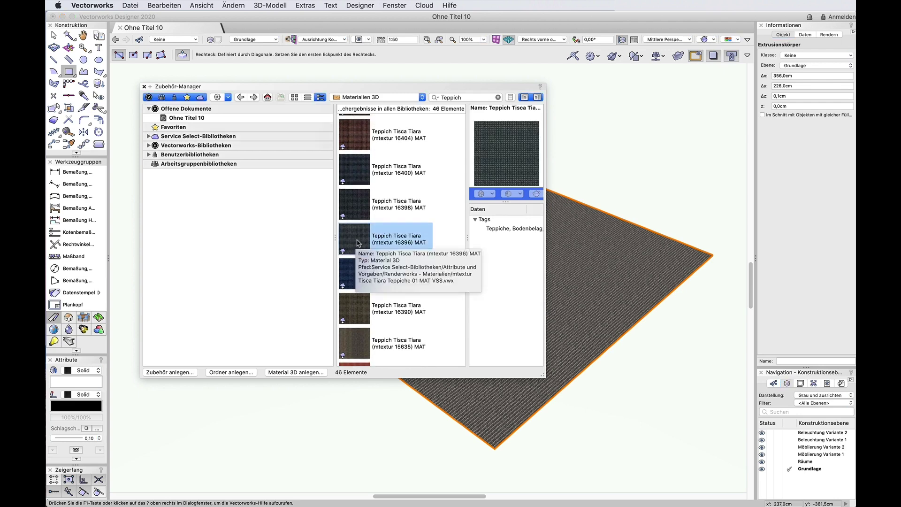
double_click(357, 243)
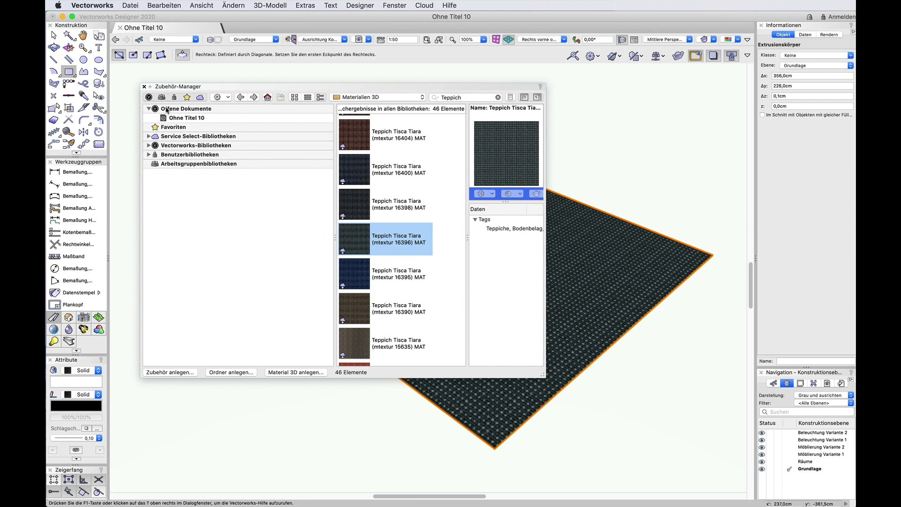
left_click(151, 86)
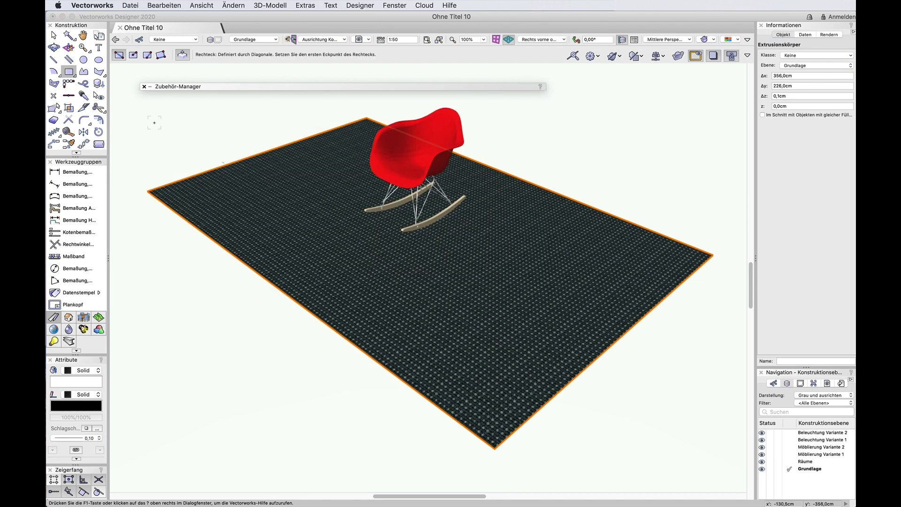
key("x")
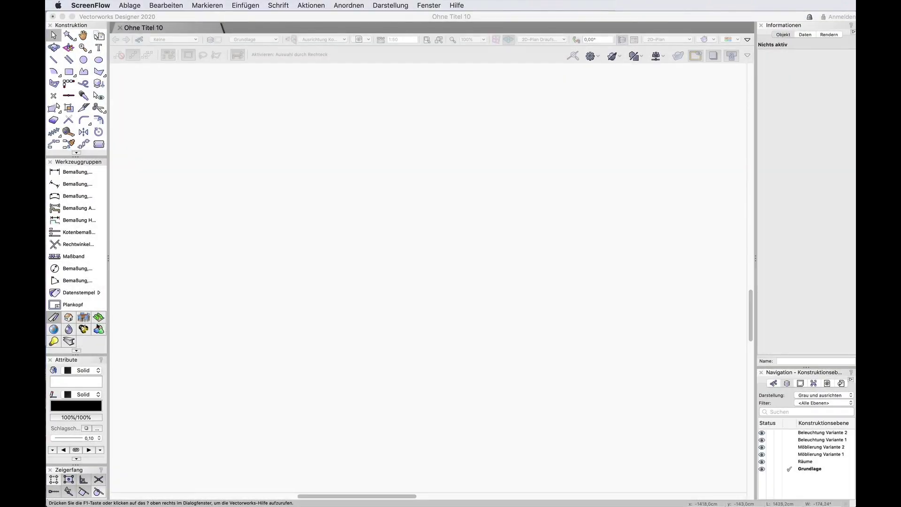
- Activate the Schrank tool for furnishing and open its settings at Basiseinstellungen
left_click(89, 321)
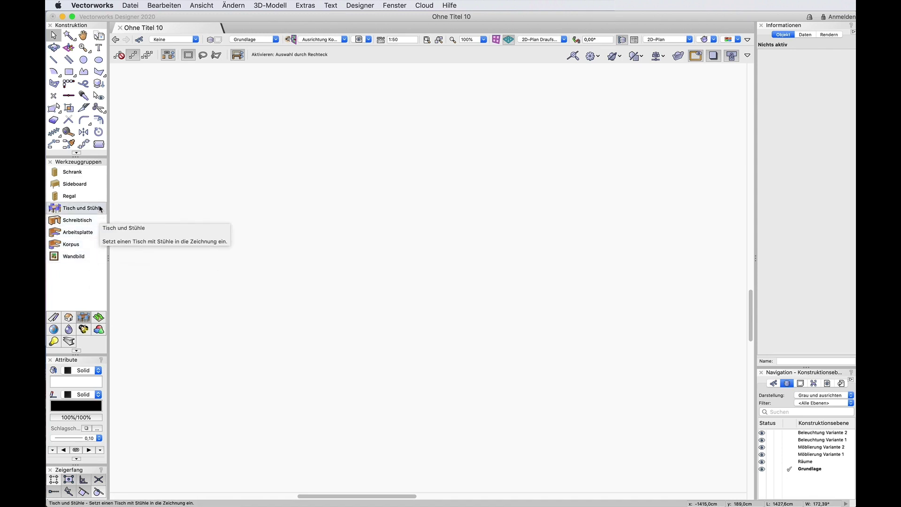
left_click(98, 177)
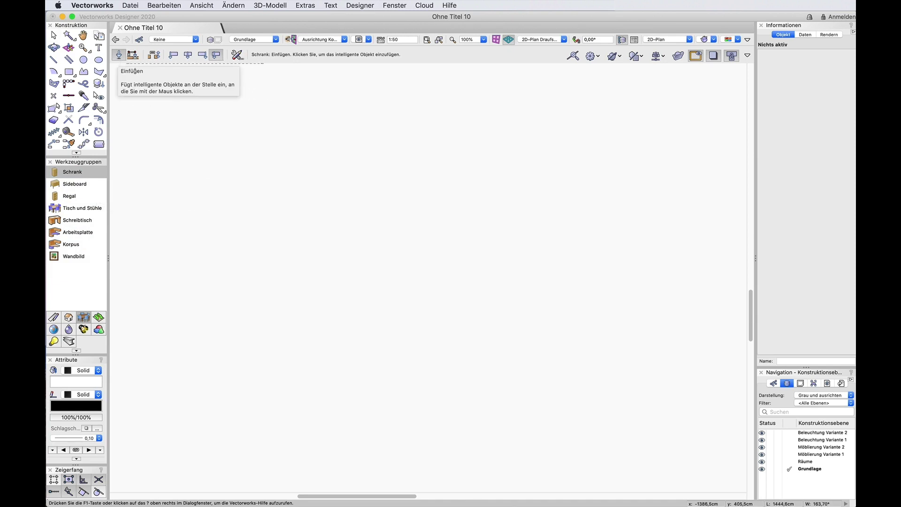
left_click(239, 57)
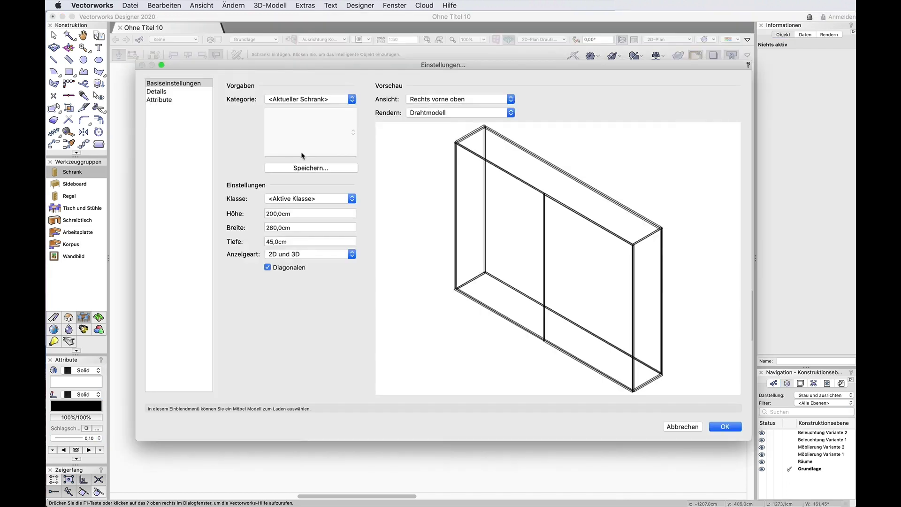
left_click(195, 86)
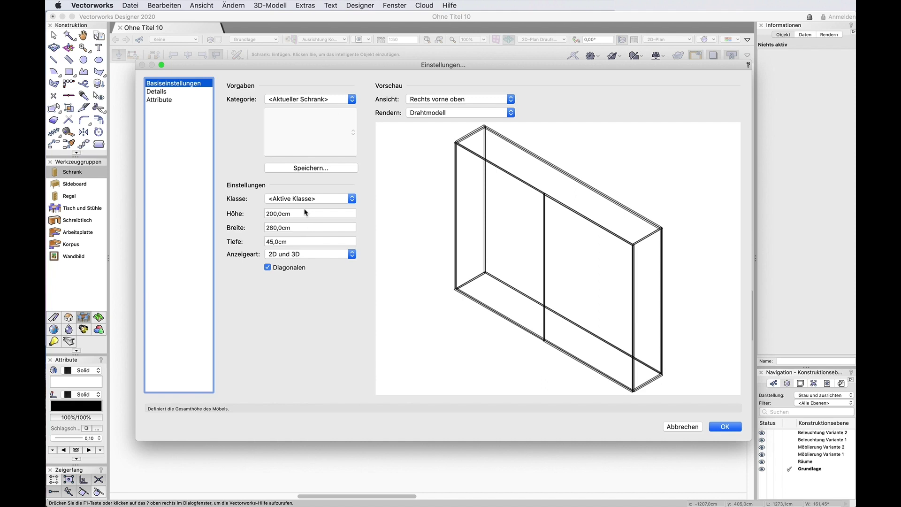
- Render the cabinet preview in OpenGL, keeping the Rechts vorne oben view
left_click(511, 101)
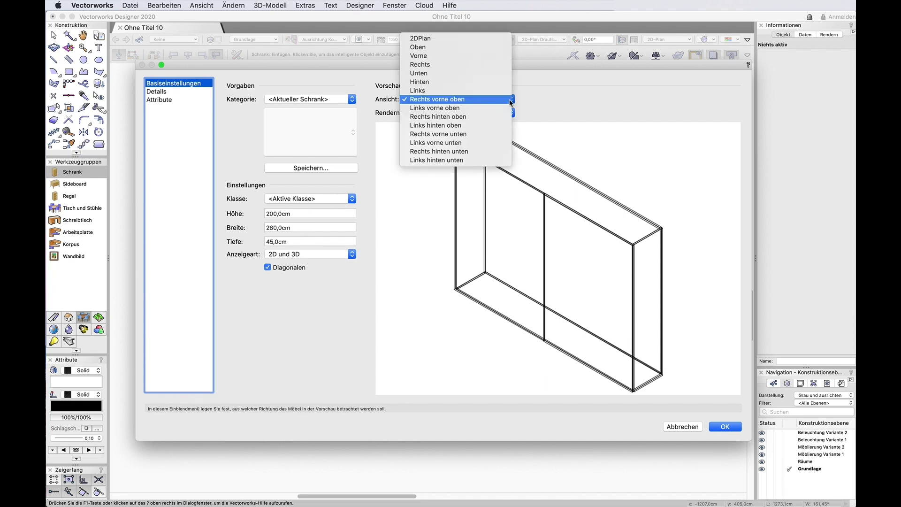
left_click(511, 101)
left_click(511, 114)
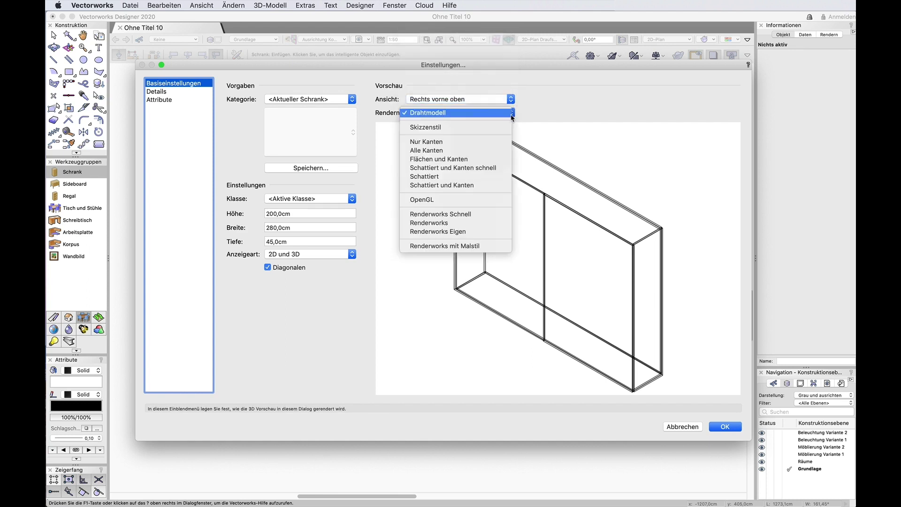
left_click(507, 200)
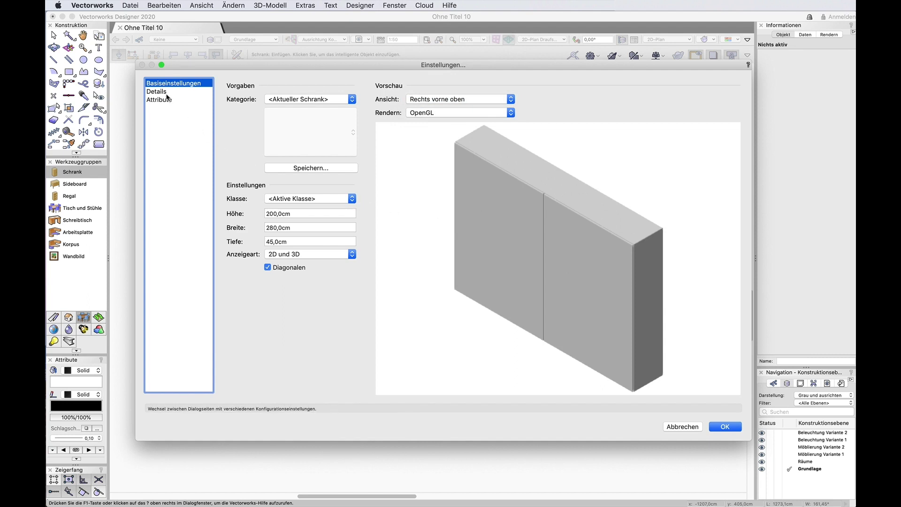
- Divide the cabinet into 3 columns in its detail settings
left_click(160, 91)
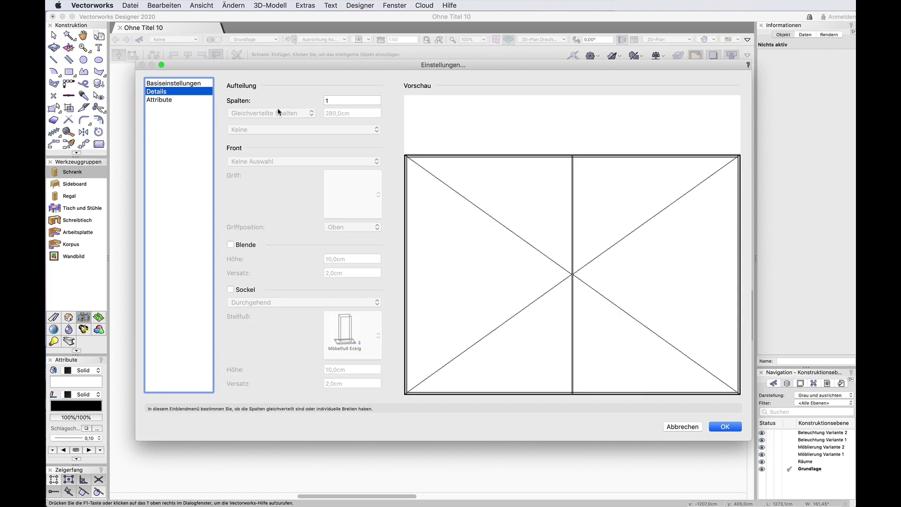
left_click(331, 100)
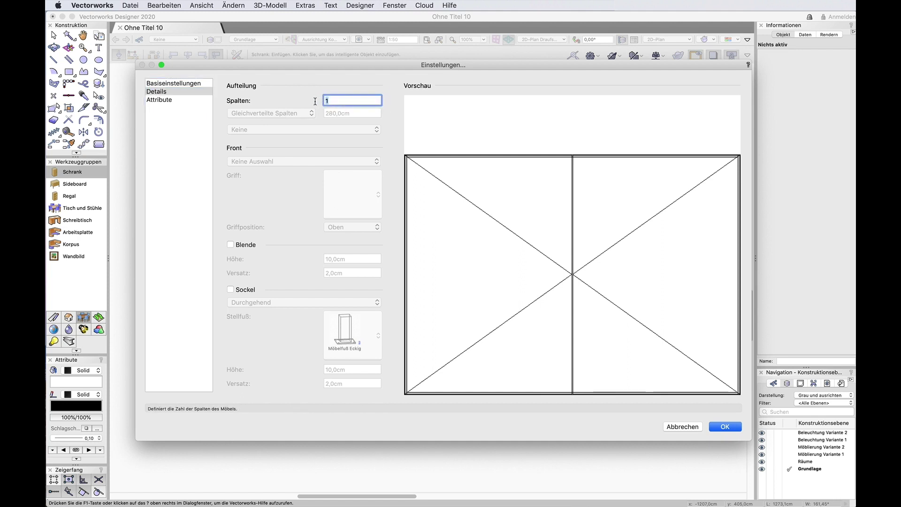
type("3")
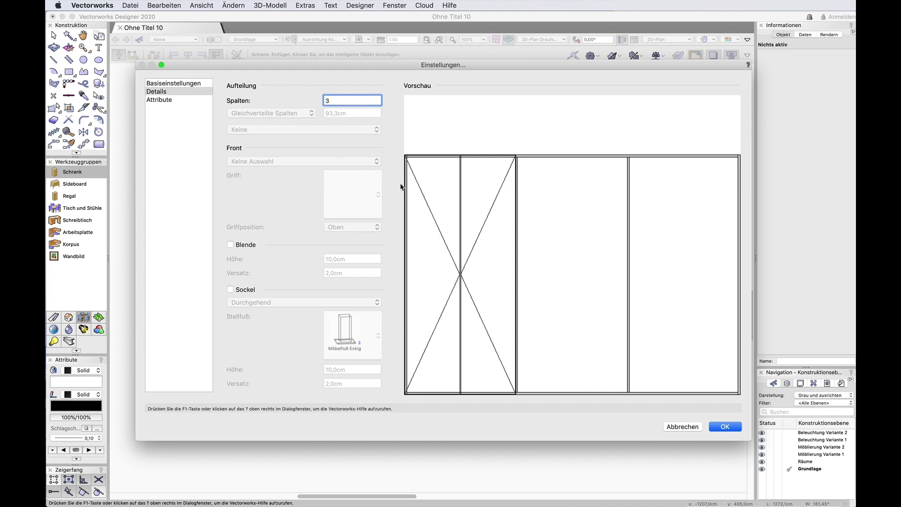
- Try Keine Auswahl as the front of the first cabinet column and return it to Doppeltür
left_click(436, 196)
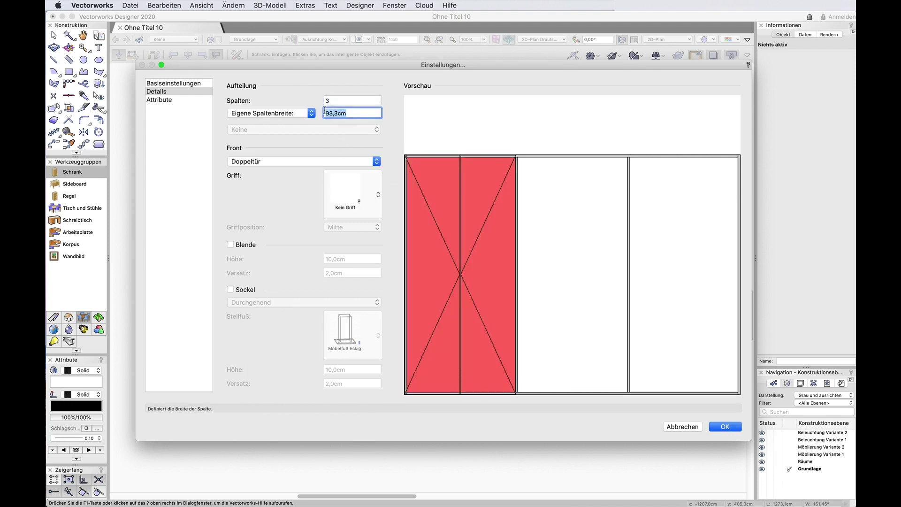
left_click(311, 117)
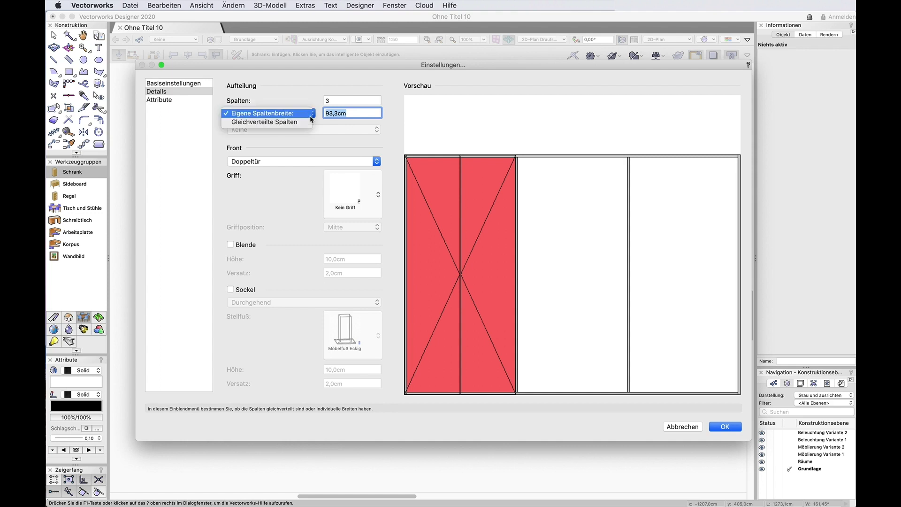
left_click(310, 116)
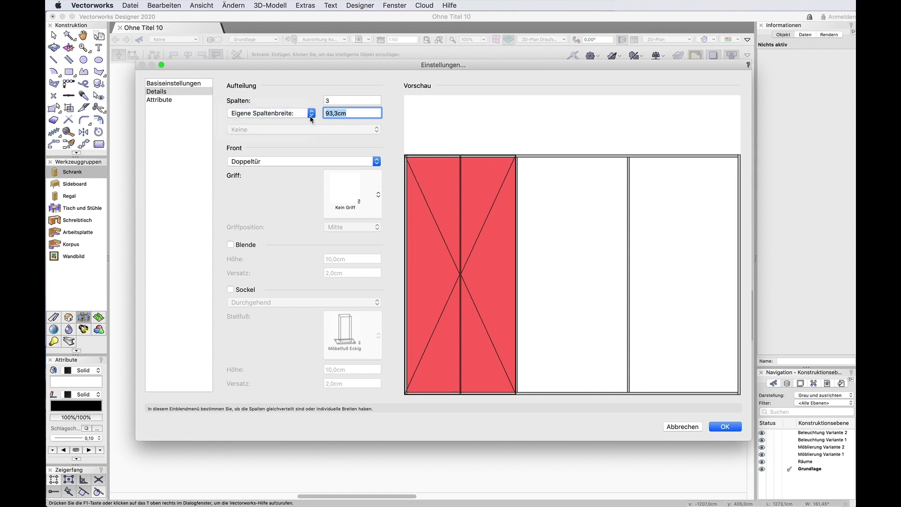
left_click(376, 162)
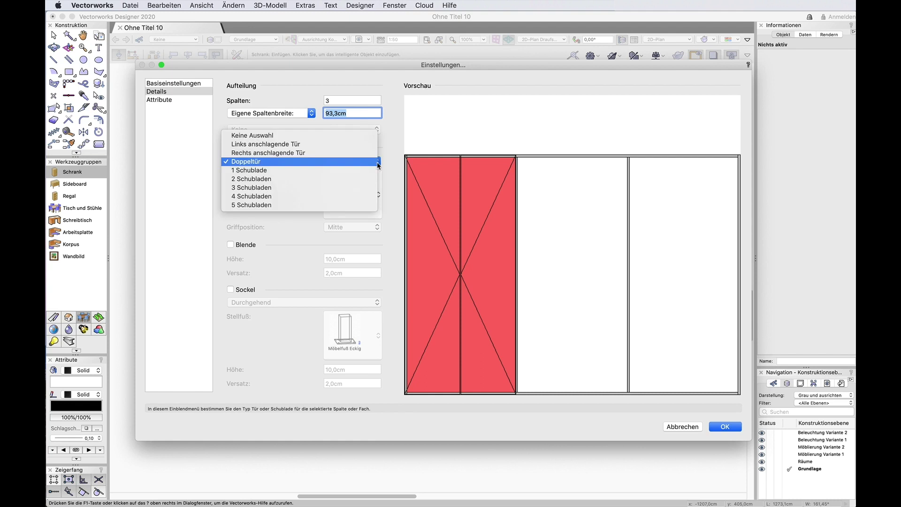
left_click(369, 136)
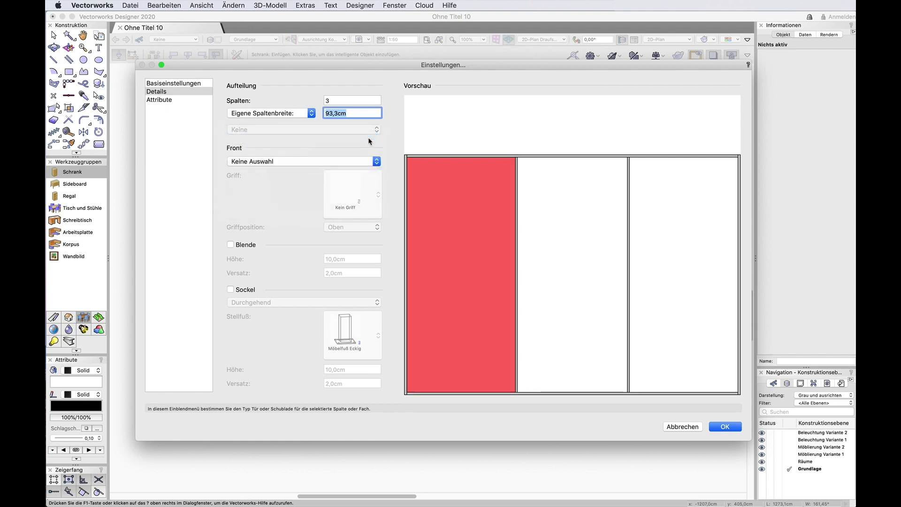
left_click(377, 161)
left_click(376, 188)
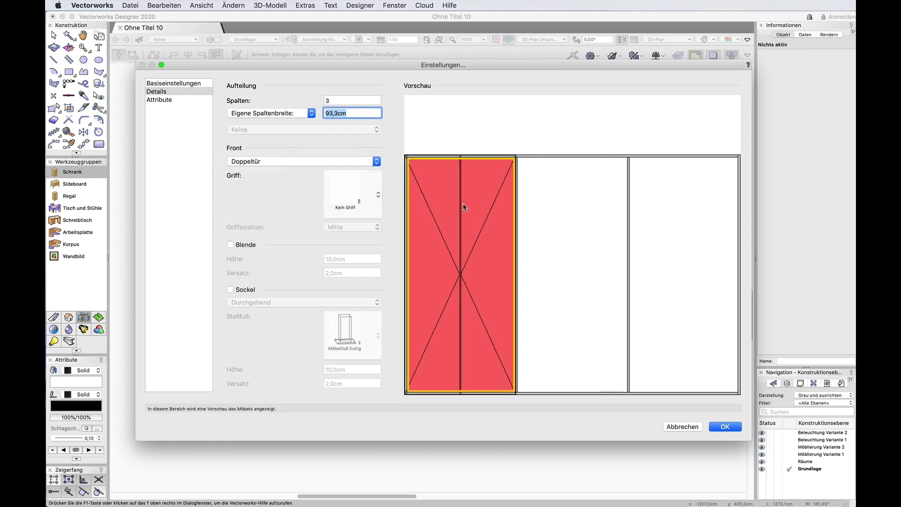
- Add the middle and last columns to the selection and set the front of all three to Doppeltür
left_click(546, 222)
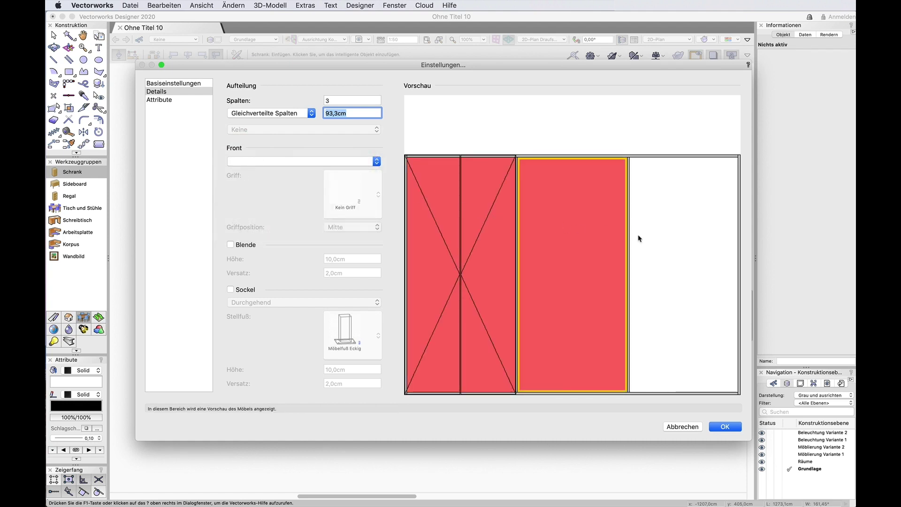
left_click(662, 237)
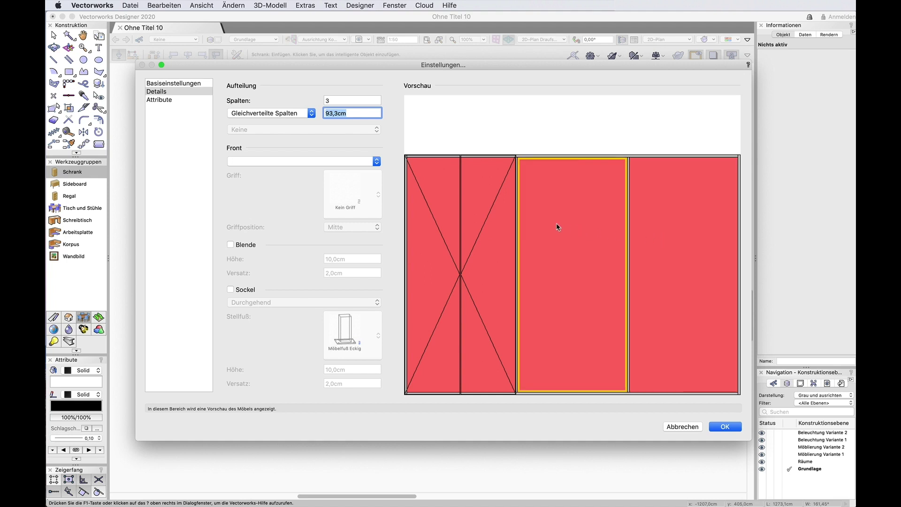
left_click(377, 162)
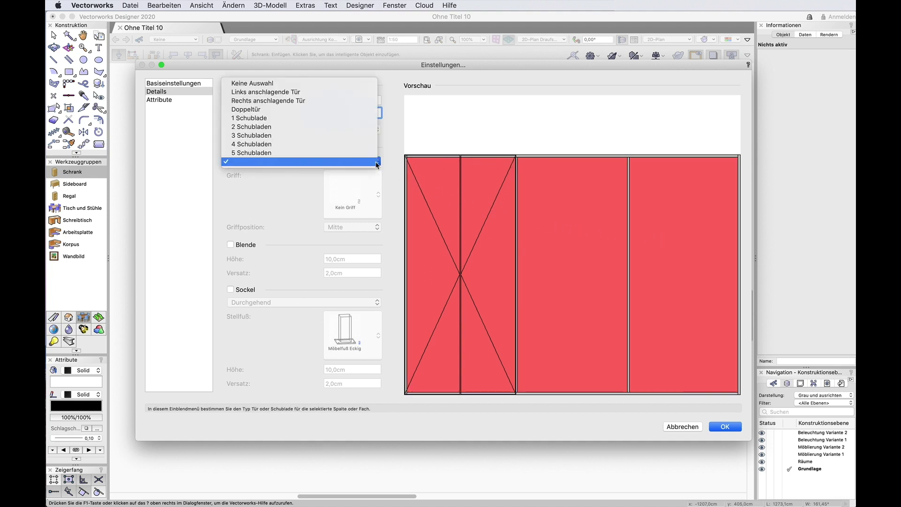
left_click(360, 114)
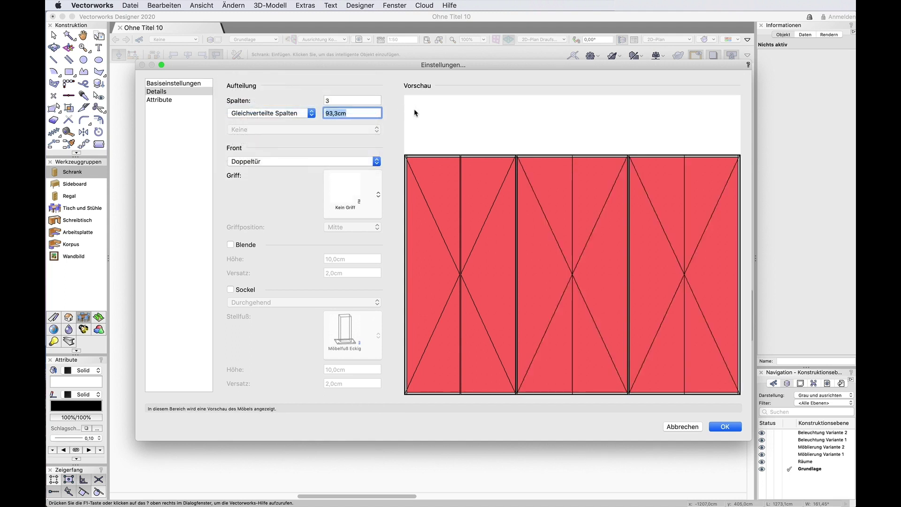
- Try adding a Blende and a continuous Sockel to the cabinet, and switch both off again
left_click(230, 245)
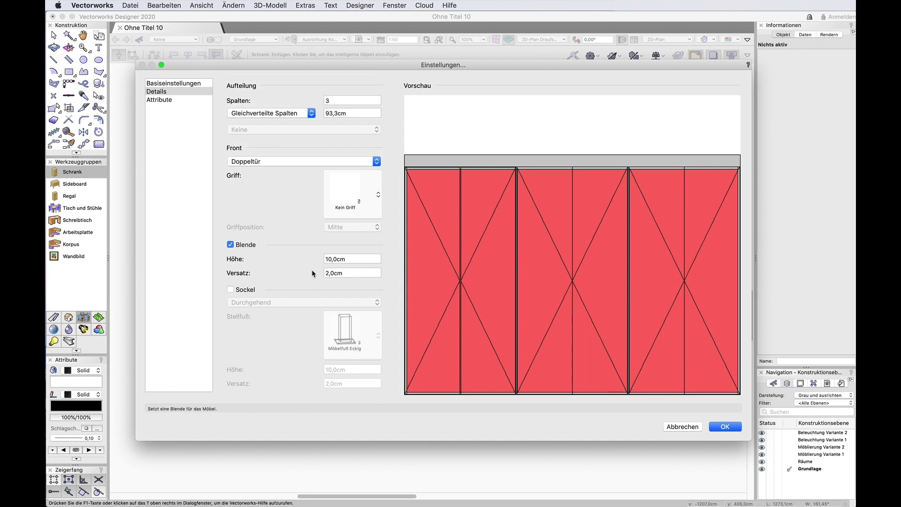
left_click(231, 290)
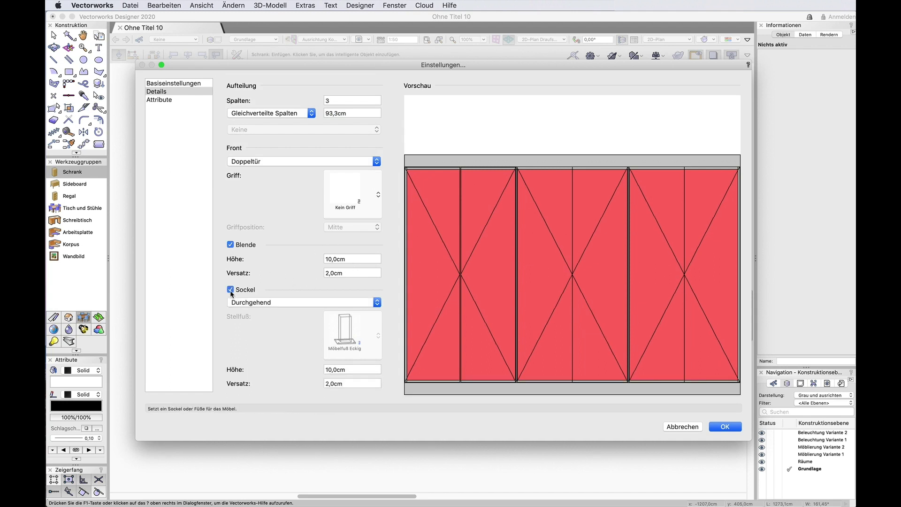
left_click(375, 304)
left_click(375, 303)
left_click(230, 289)
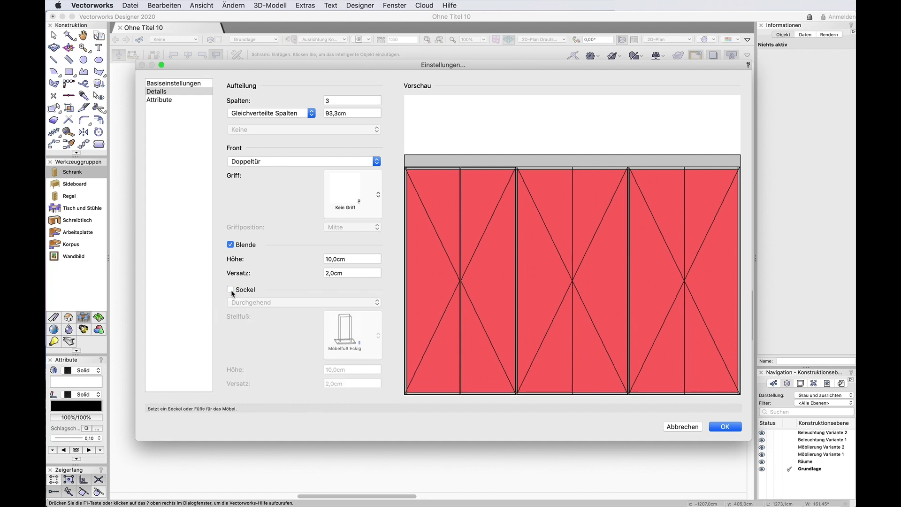
left_click(231, 244)
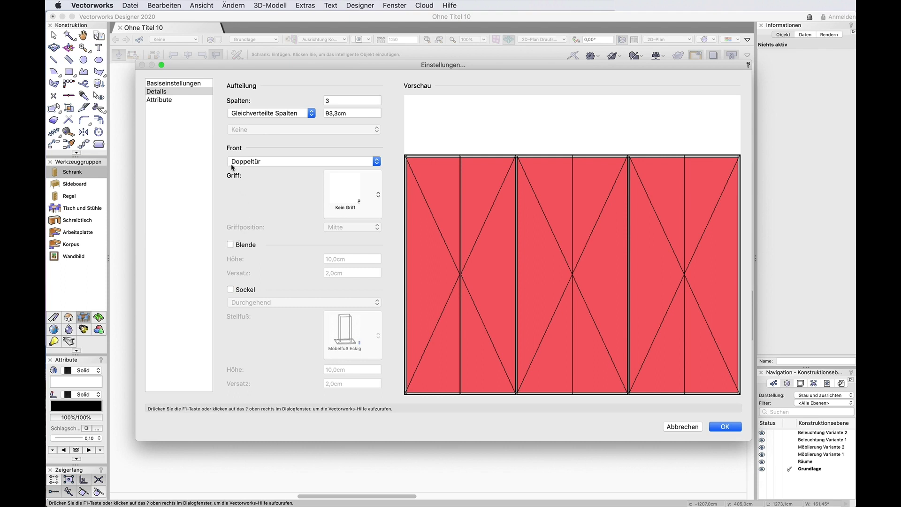
- Open the attributes of the cabinet's Tür component and check its fill type and fill colour options
left_click(183, 99)
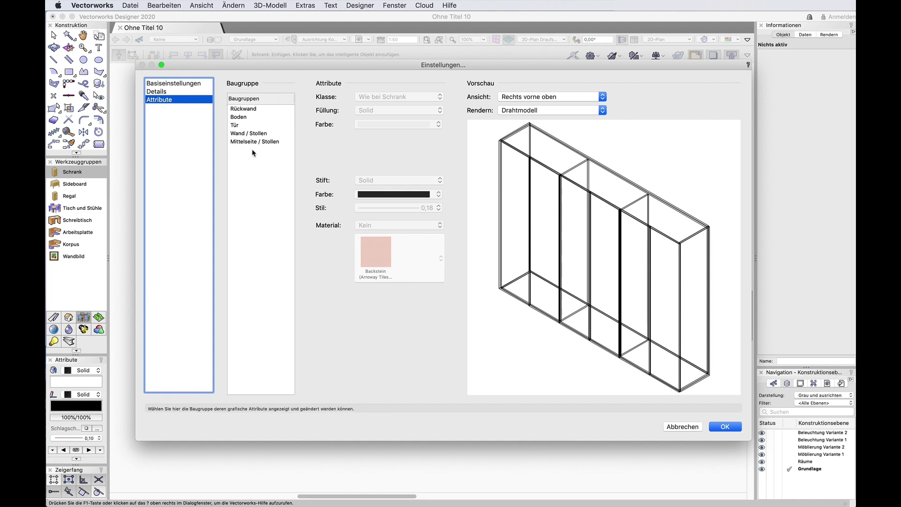
left_click(253, 126)
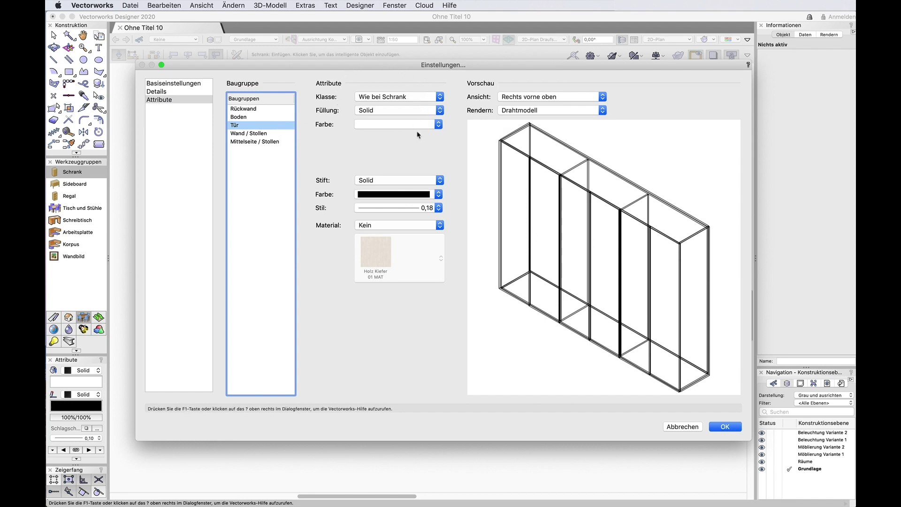
left_click(440, 111)
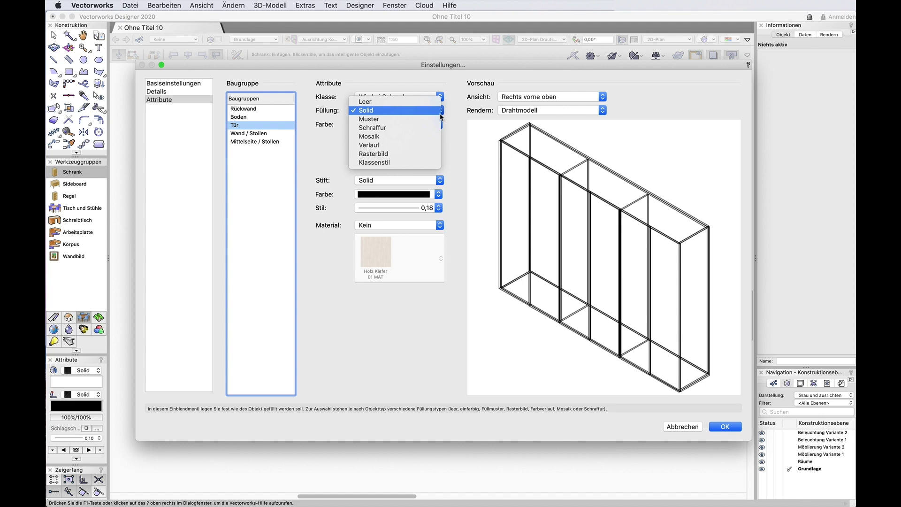
left_click(441, 115)
left_click(439, 125)
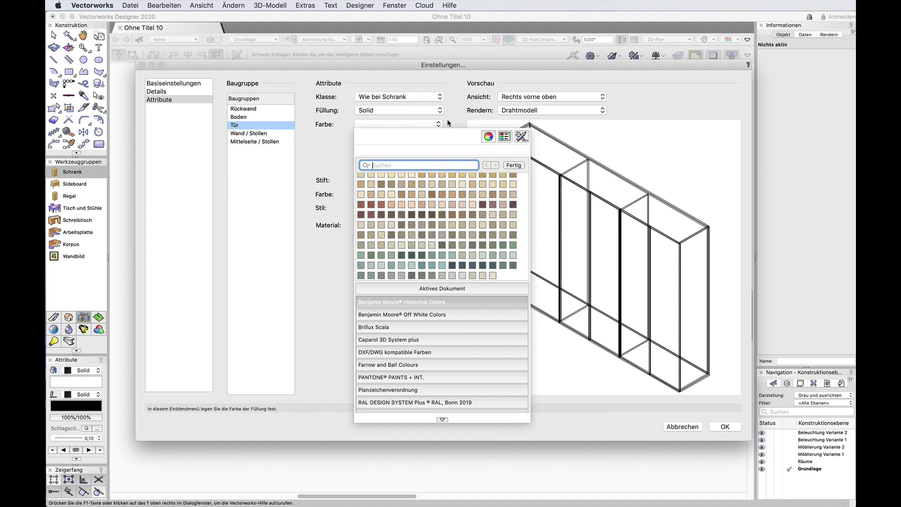
left_click(448, 123)
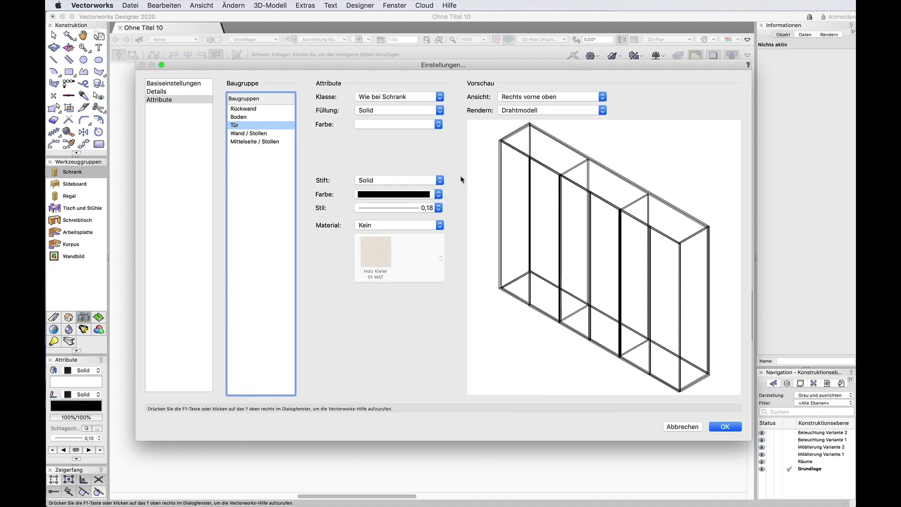
- Set the Tür component's material option to Material, browse the available textures and keep Holz Kiefer 01 MAT
left_click(439, 226)
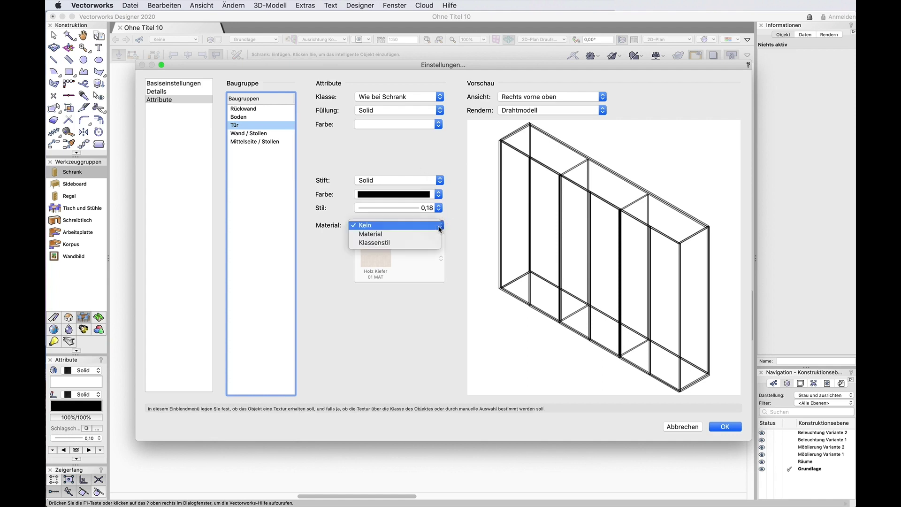
left_click(433, 235)
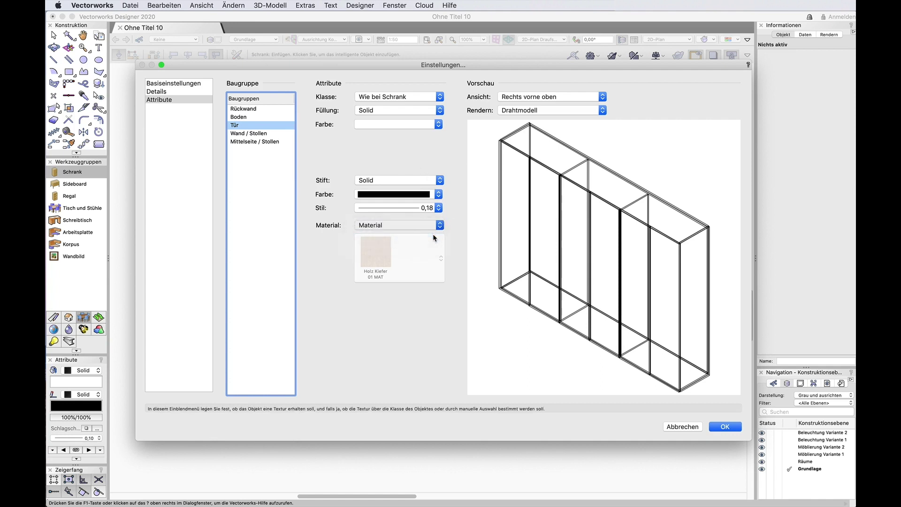
left_click(442, 259)
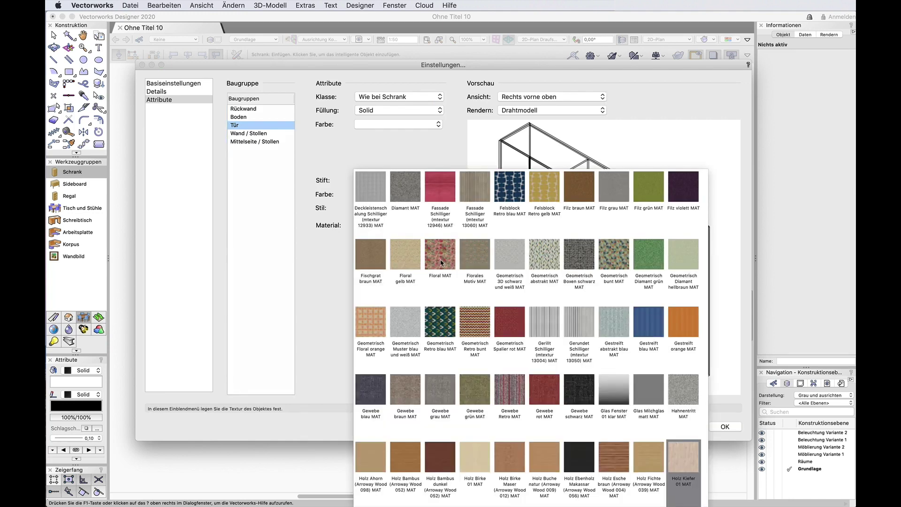
scroll(441, 262, "down", 15)
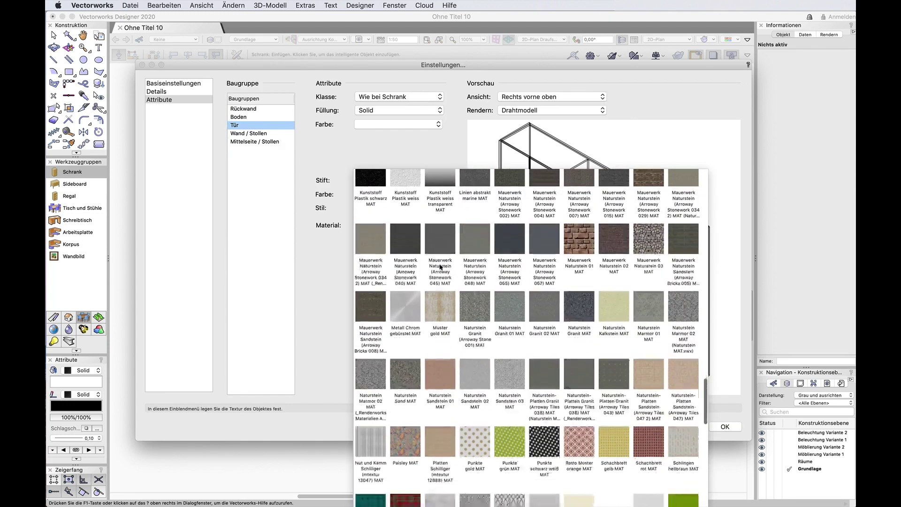
scroll(441, 267, "down", 1)
scroll(440, 268, "up", 7)
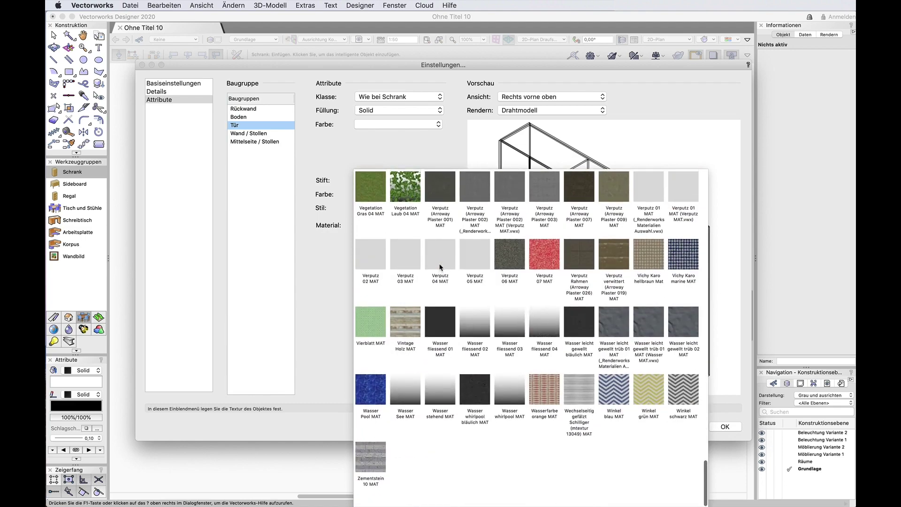
scroll(440, 266, "up", 5)
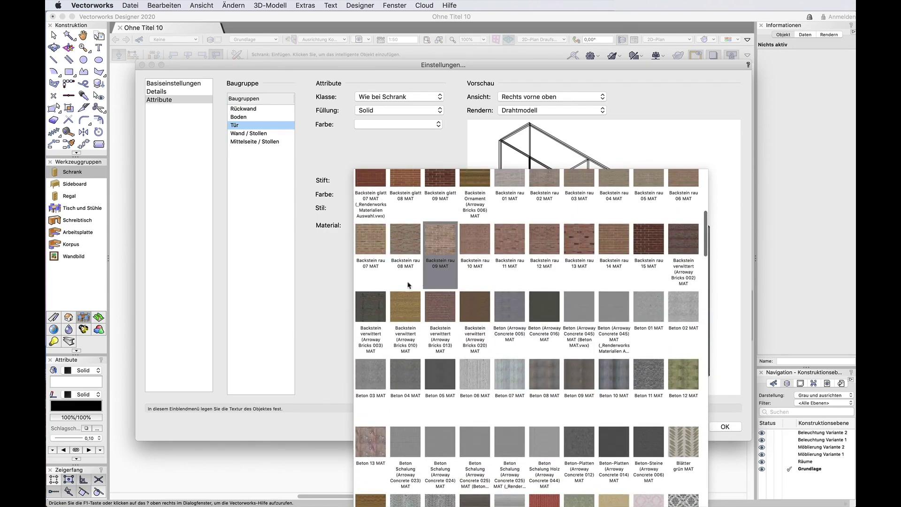
left_click(331, 262)
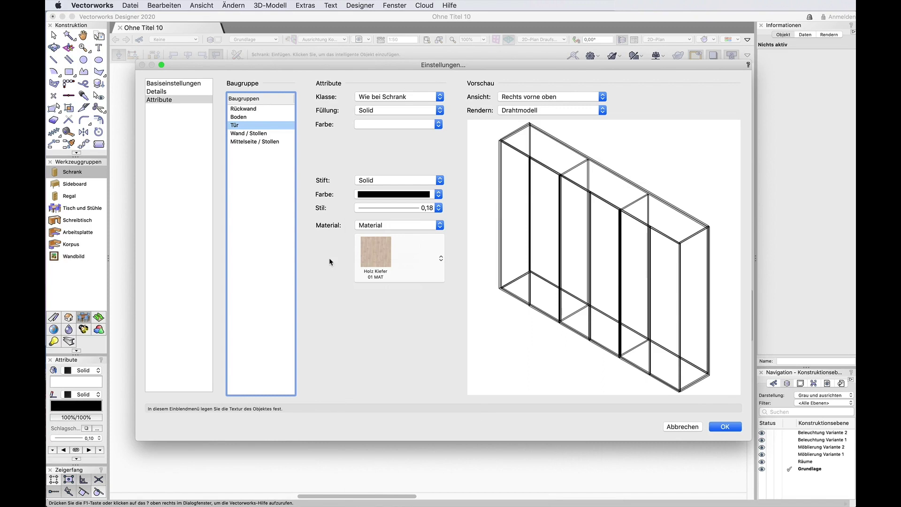
- Render the cabinet preview in OpenGL, and place the configured cabinet unrotated at about x -903 cm, y -48,5 cm
left_click(601, 112)
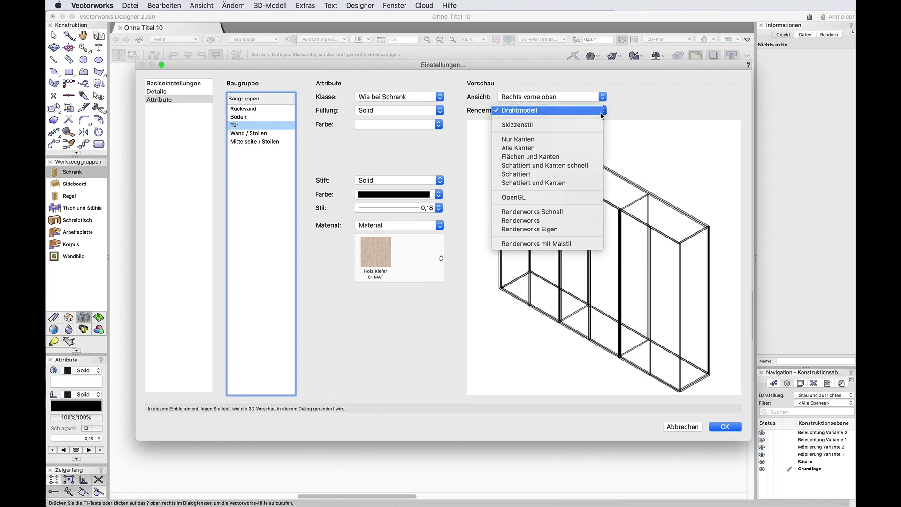
left_click(597, 200)
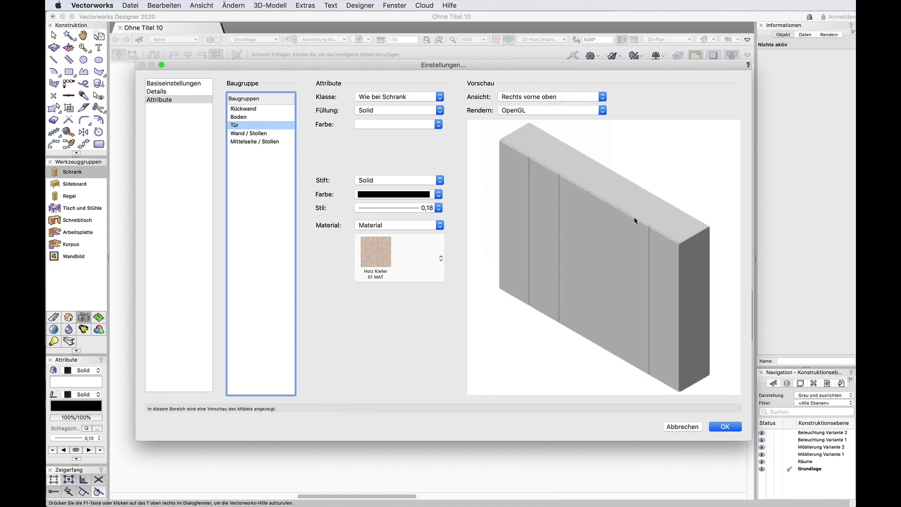
left_click(724, 427)
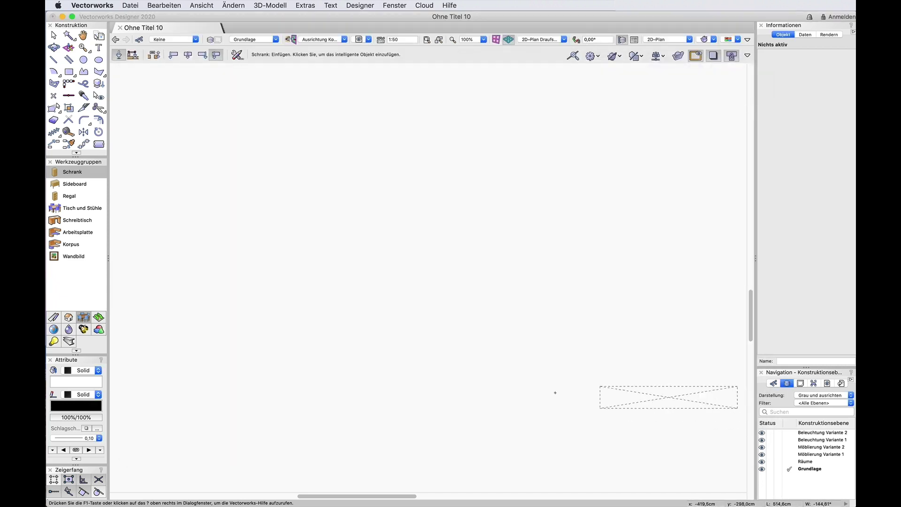
left_click(363, 285)
left_click(363, 286)
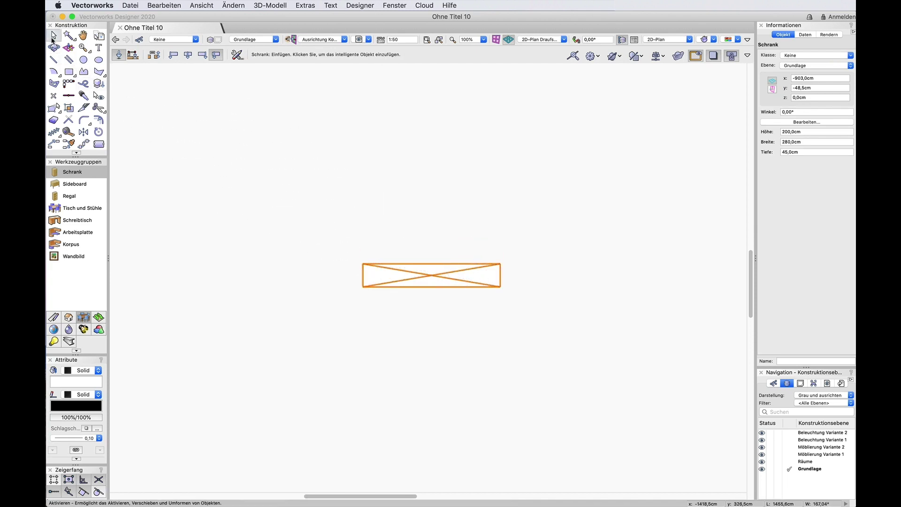
- Examine the placed cabinet in 3D from slightly above its door side, and open its settings for editing
key("x")
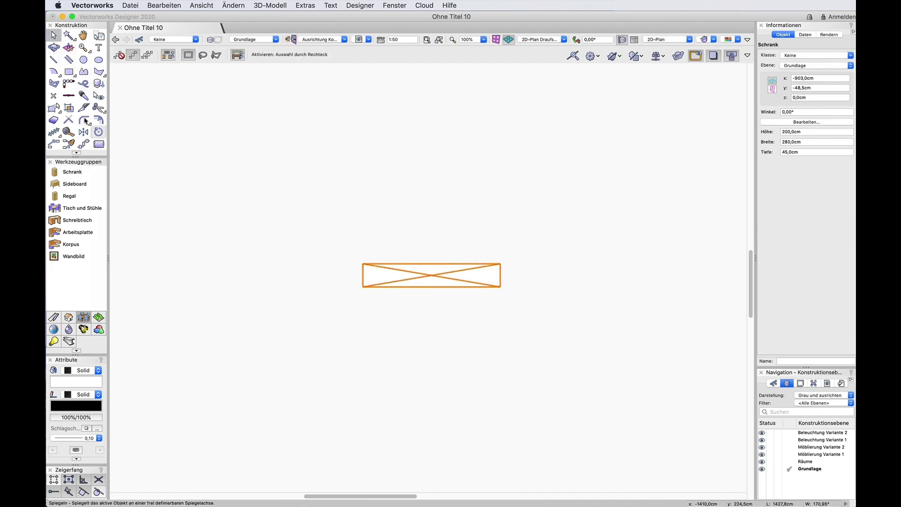
left_click(54, 46)
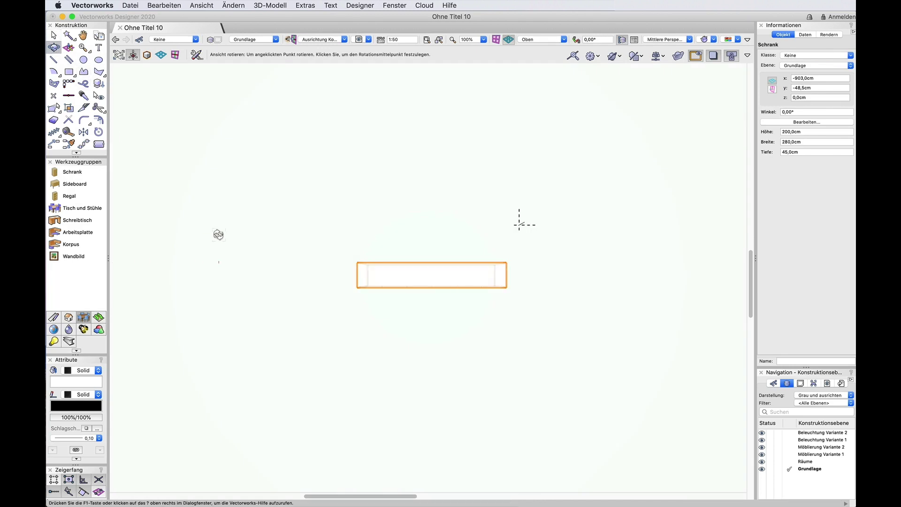
left_click_drag(306, 300, 346, 187)
left_click_drag(459, 201, 450, 248)
key("space")
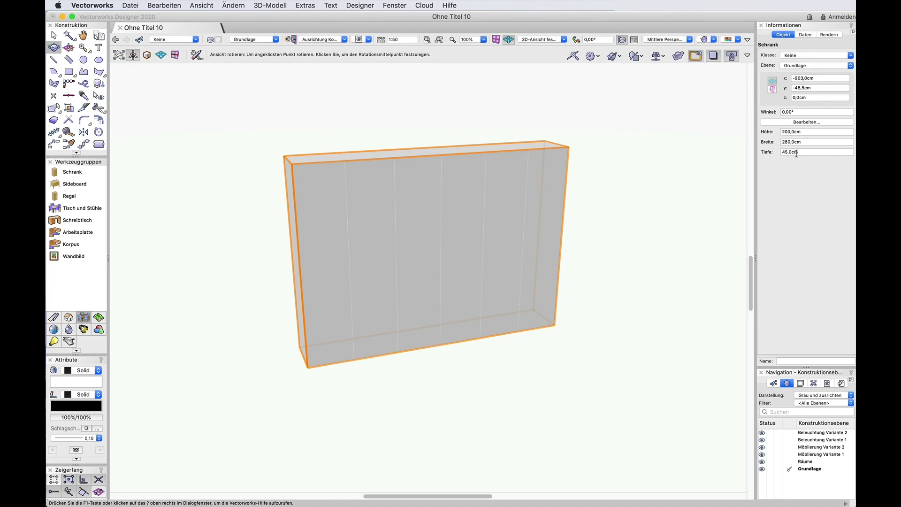
left_click(817, 123)
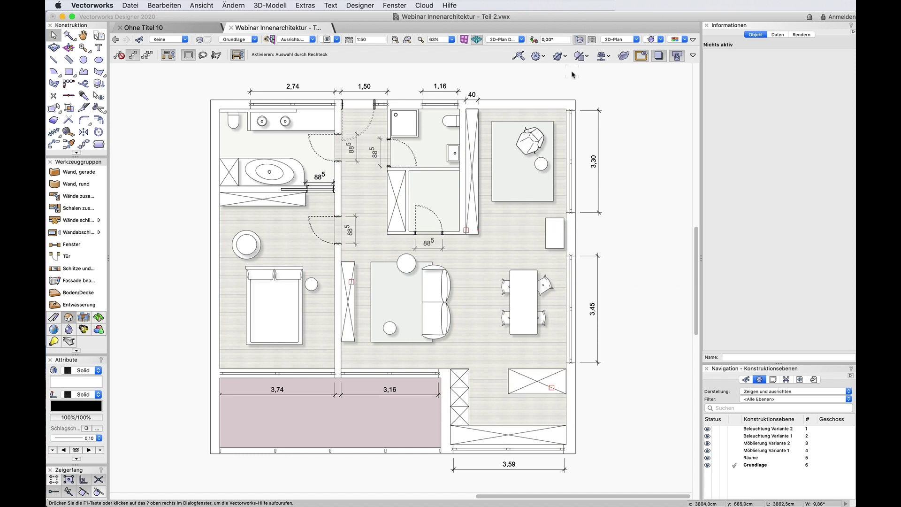
- Show the apartment model in the Rechts vorne oben view and examine its built-in cabinets and shelves from several angles
left_click(522, 40)
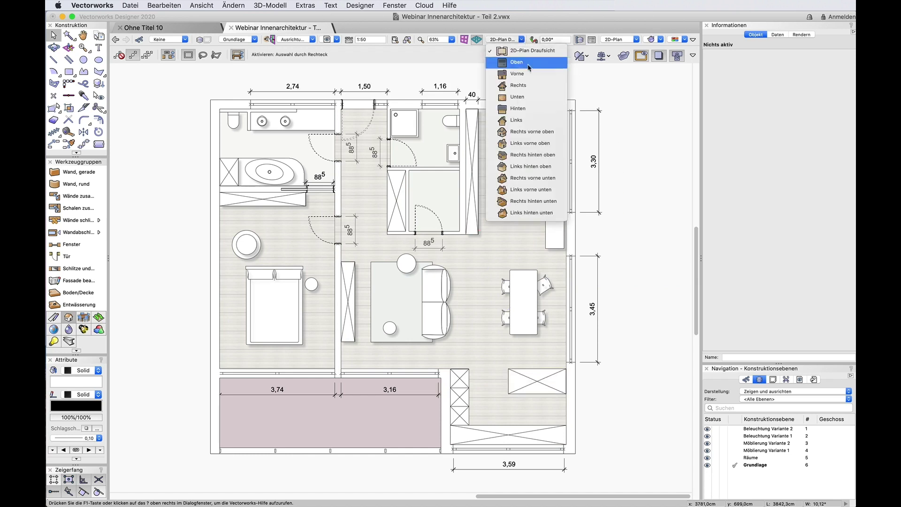
left_click(544, 132)
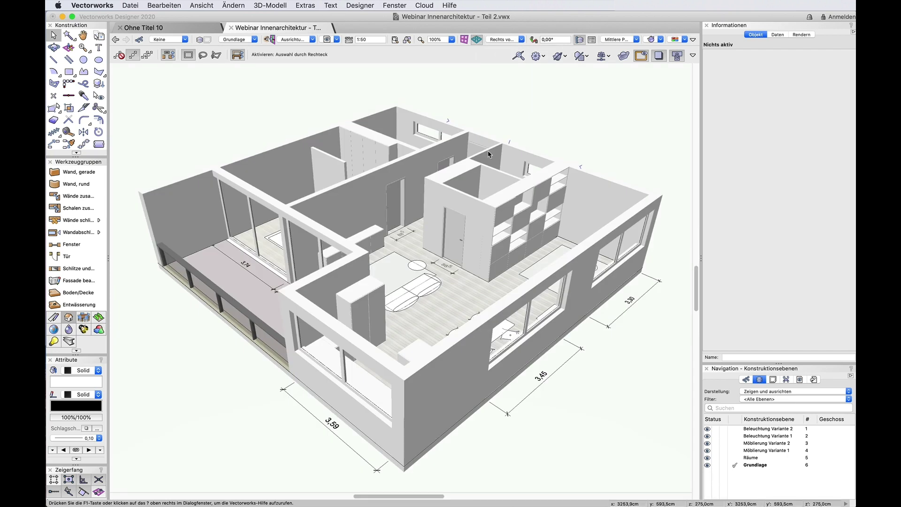
left_click(53, 48)
left_click(136, 279)
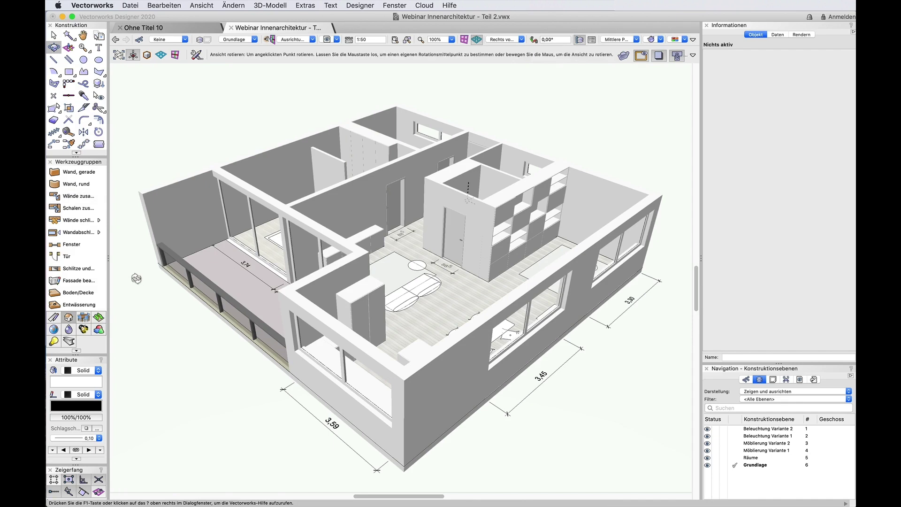
left_click_drag(136, 279, 76, 245)
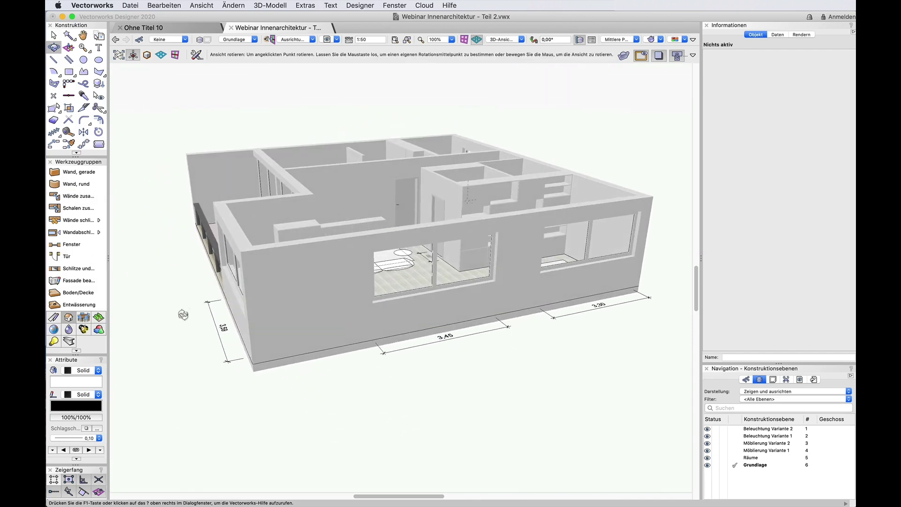
left_click_drag(181, 311, 250, 318)
key("space")
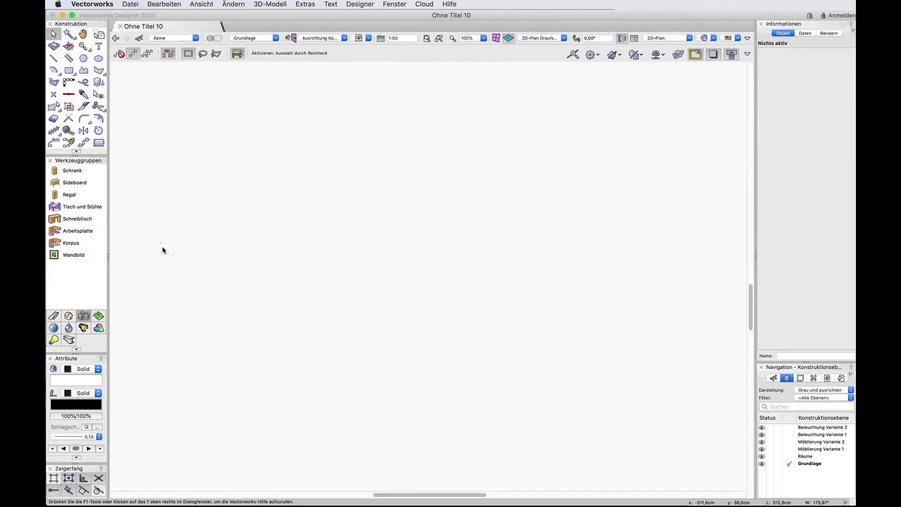
- Activate the Tisch und Stühle tool and browse the table presets in Tische.vwx
left_click(100, 208)
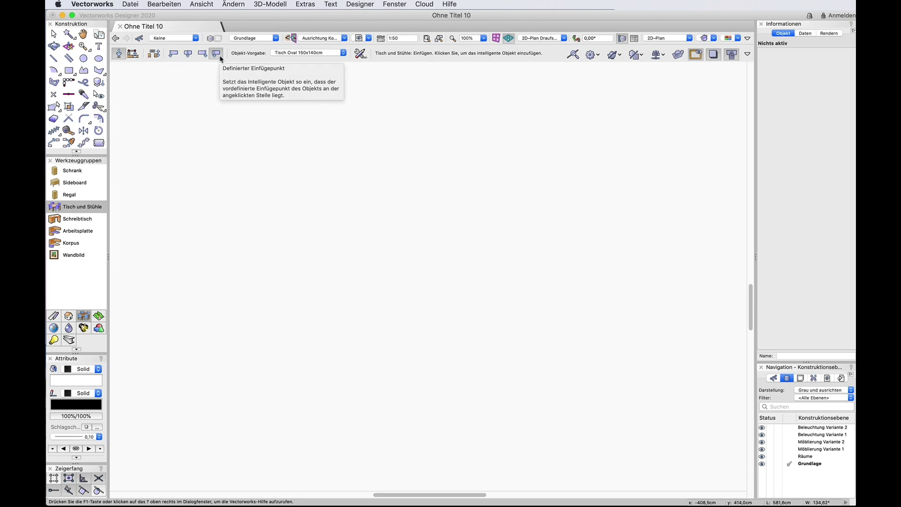
left_click(343, 53)
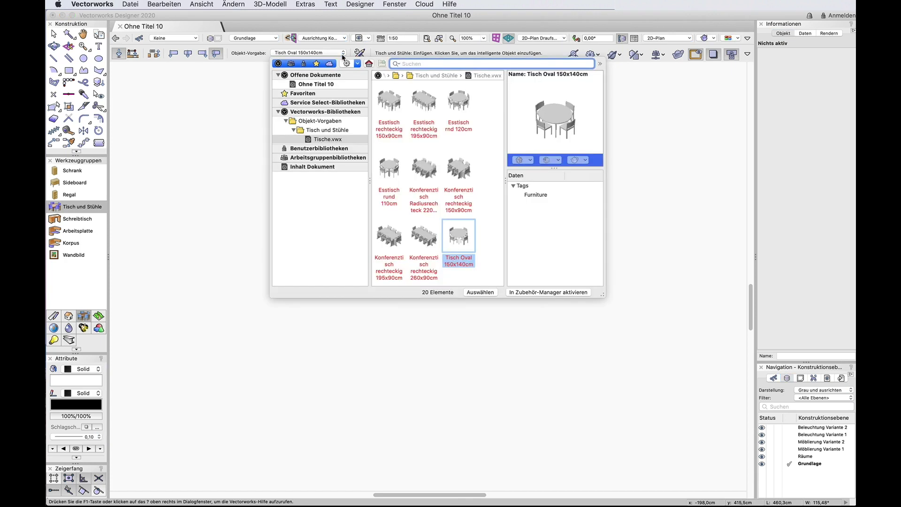
scroll(477, 139, "down", 10)
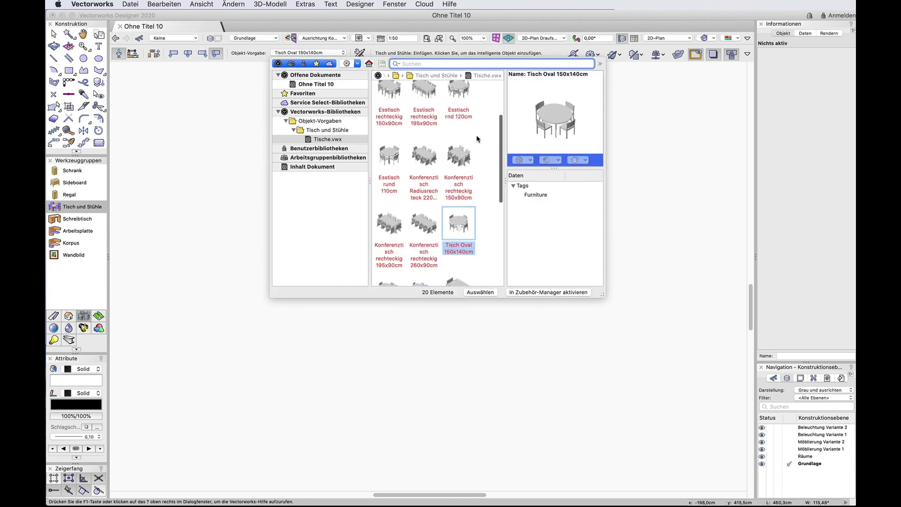
scroll(477, 139, "down", 2)
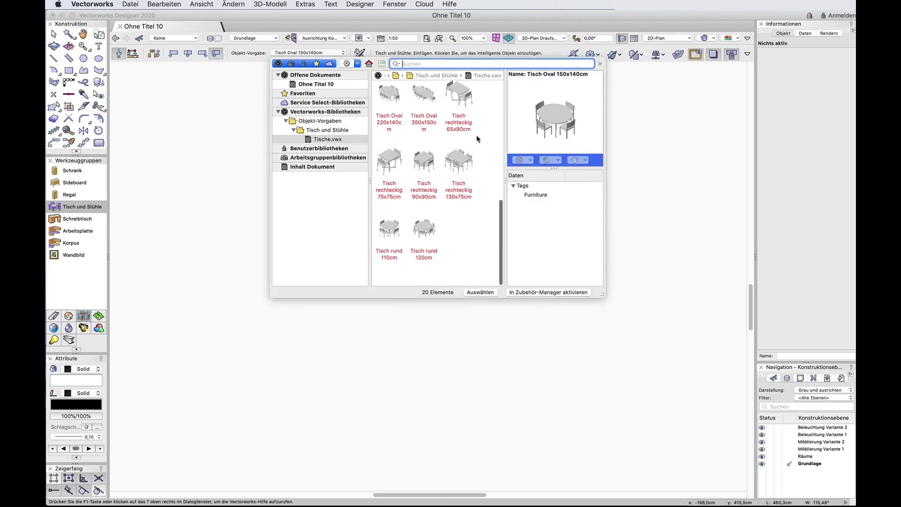
scroll(478, 139, "up", 8)
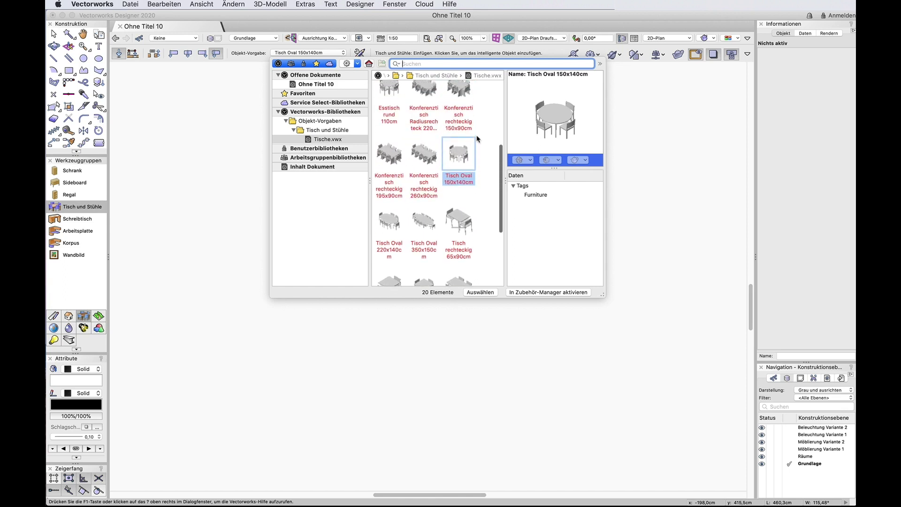
scroll(477, 139, "up", 2)
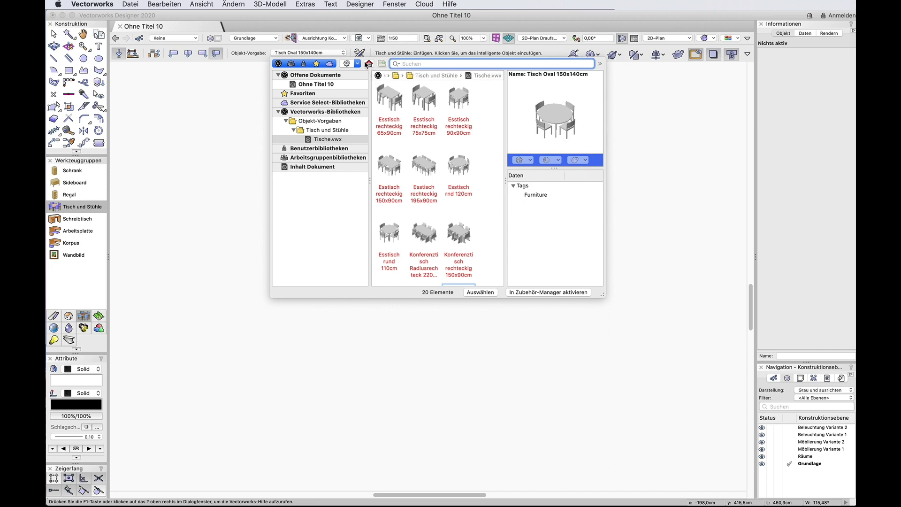
left_click(361, 54)
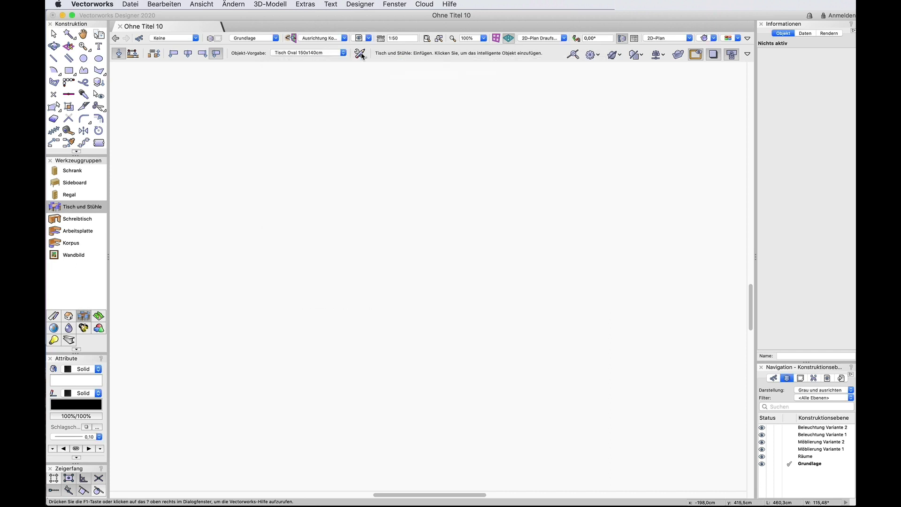
- Examine the Tisch und Stühle settings for table shape, leg shape, chair type, chairs per end and side, and chair spacing
left_click(361, 54)
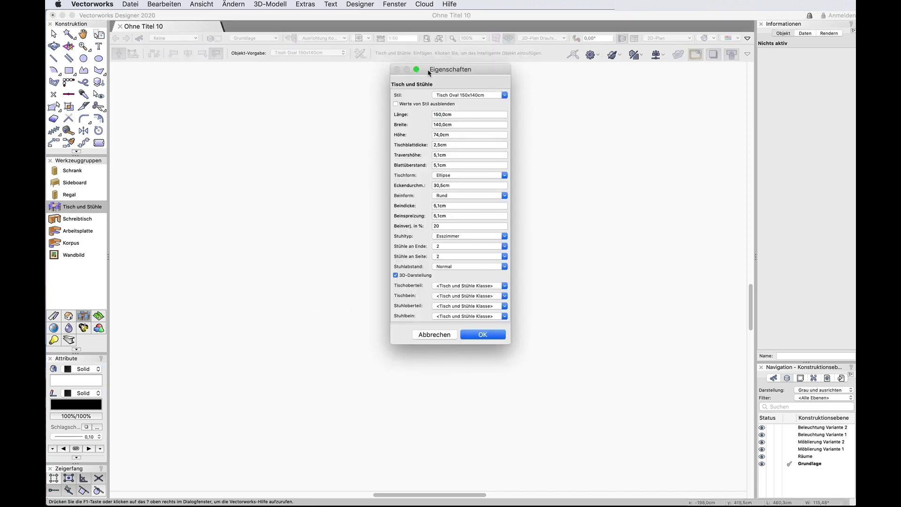
left_click_drag(428, 73, 500, 104)
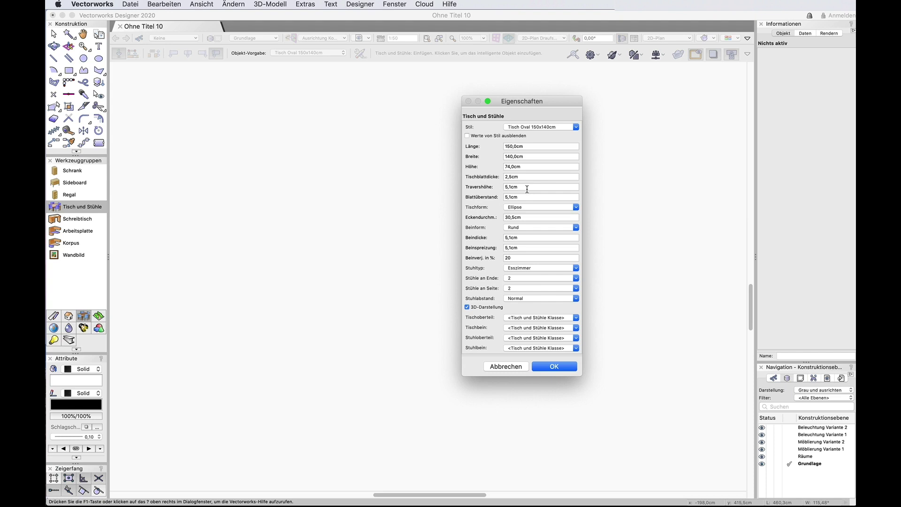
left_click(575, 207)
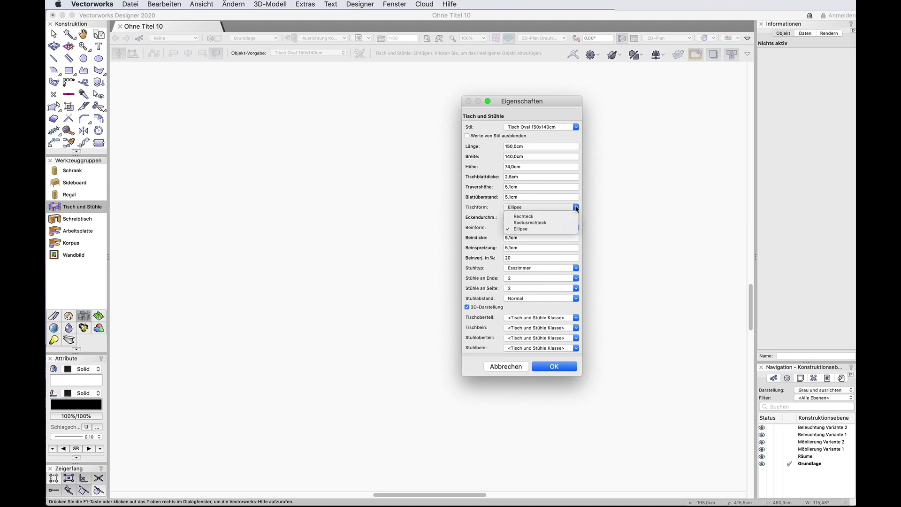
left_click(577, 208)
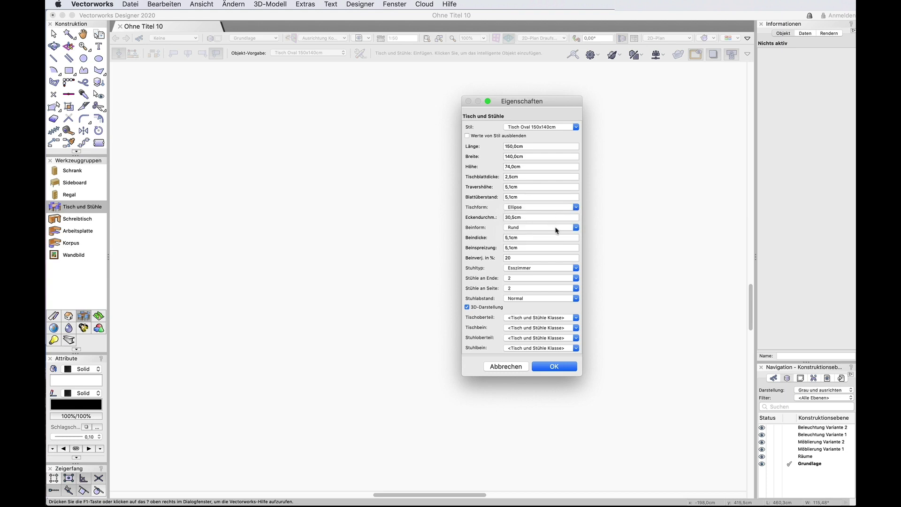
left_click(576, 228)
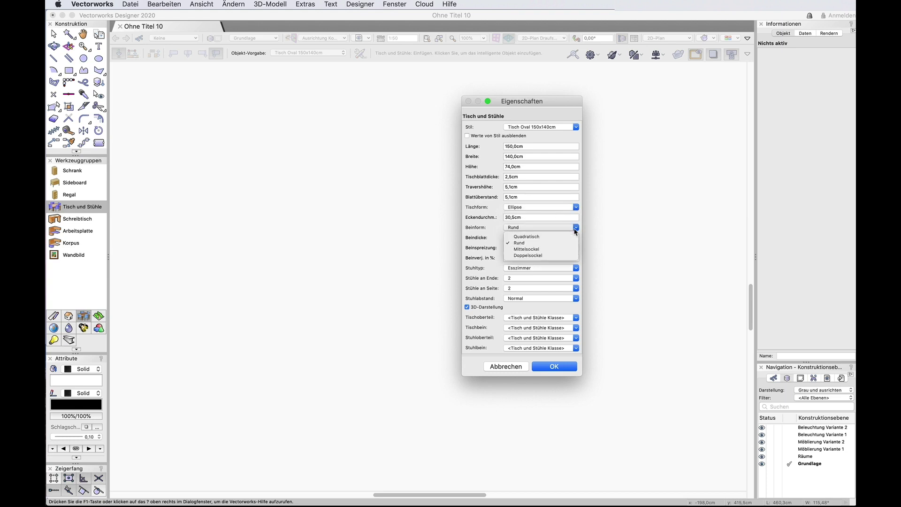
left_click(576, 230)
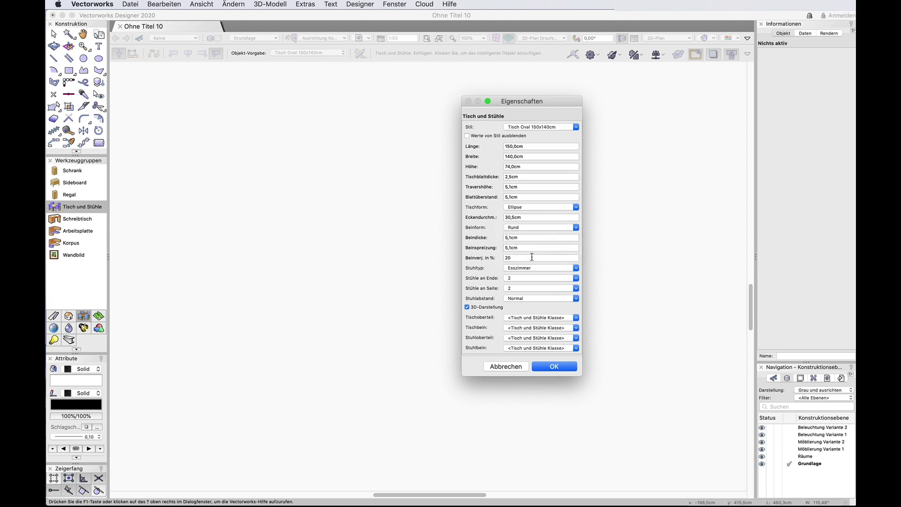
left_click(576, 270)
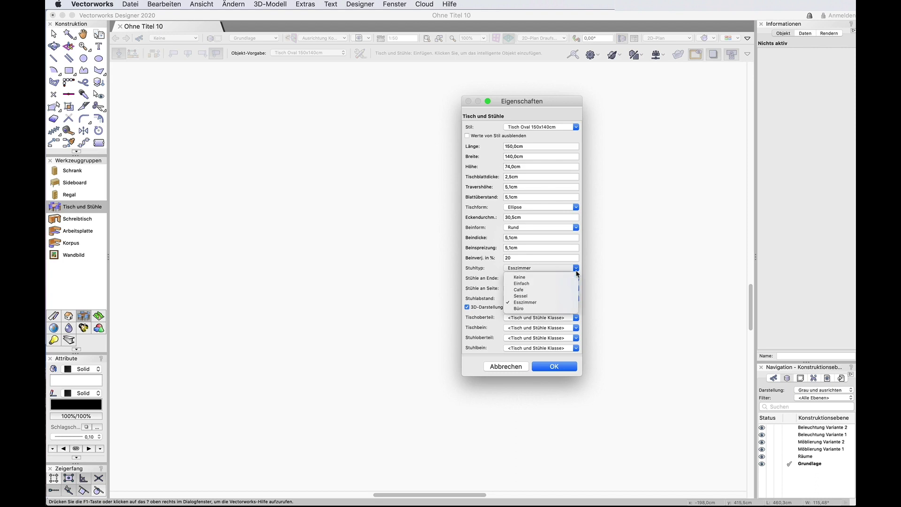
left_click(577, 274)
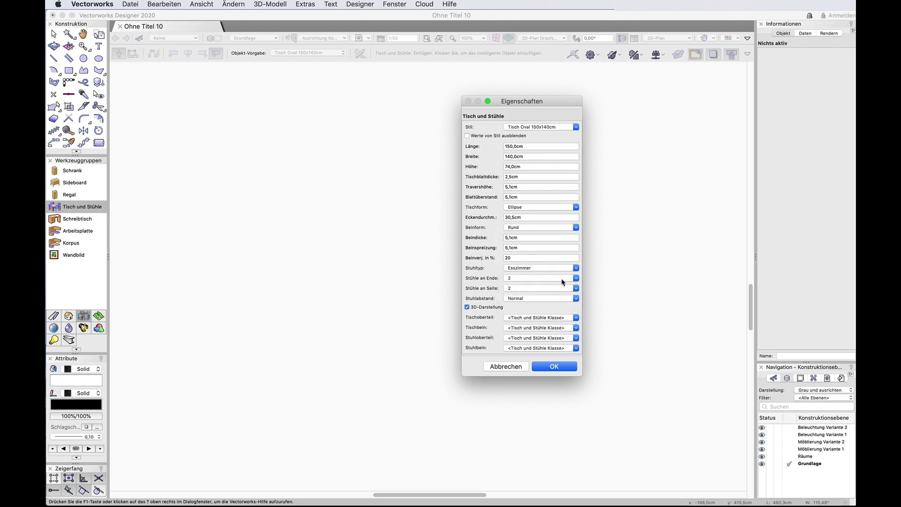
left_click(576, 279)
left_click(576, 279)
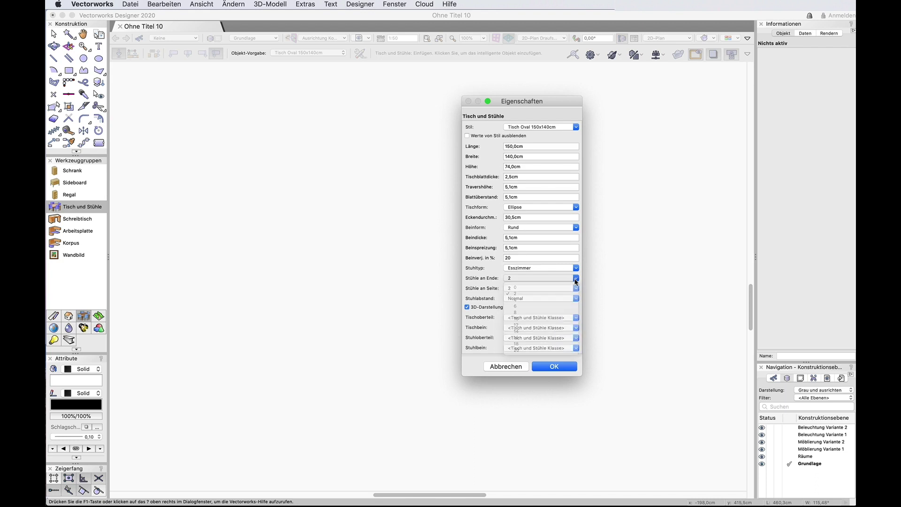
left_click(576, 288)
left_click(576, 289)
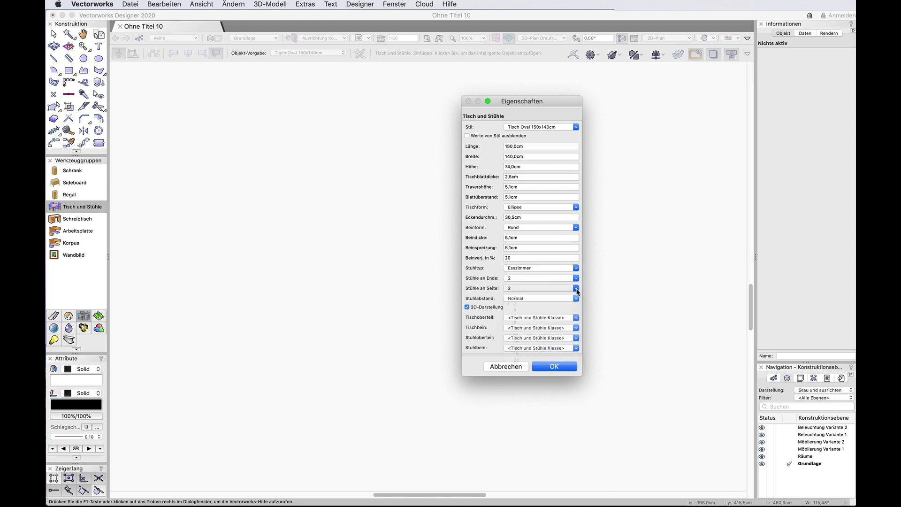
left_click(577, 301)
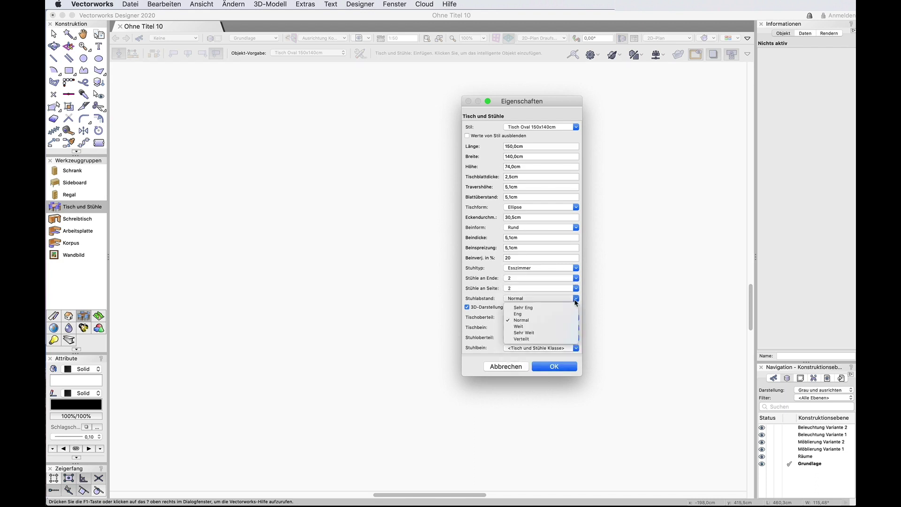
left_click(576, 301)
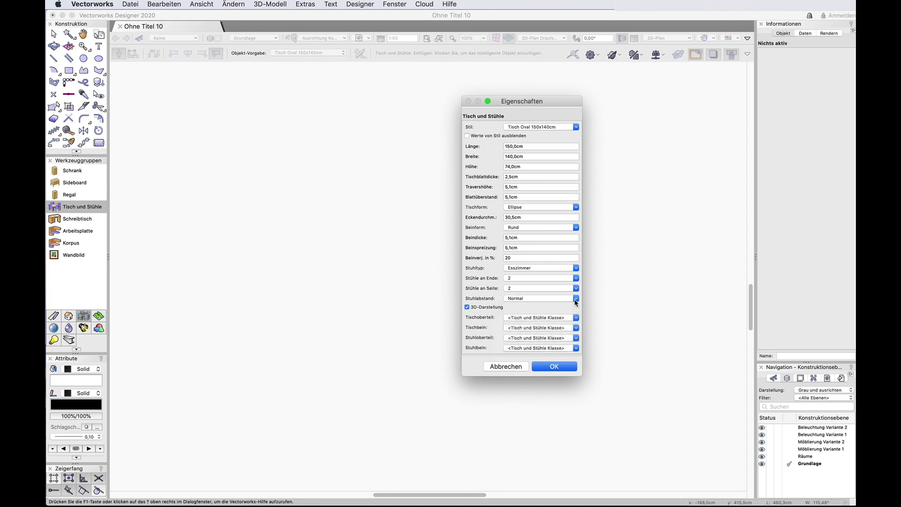
- Accept the Tisch Oval 150x140cm settings and place the table with chairs unrotated at about x 33,5 cm, y -11,5 cm
left_click(554, 367)
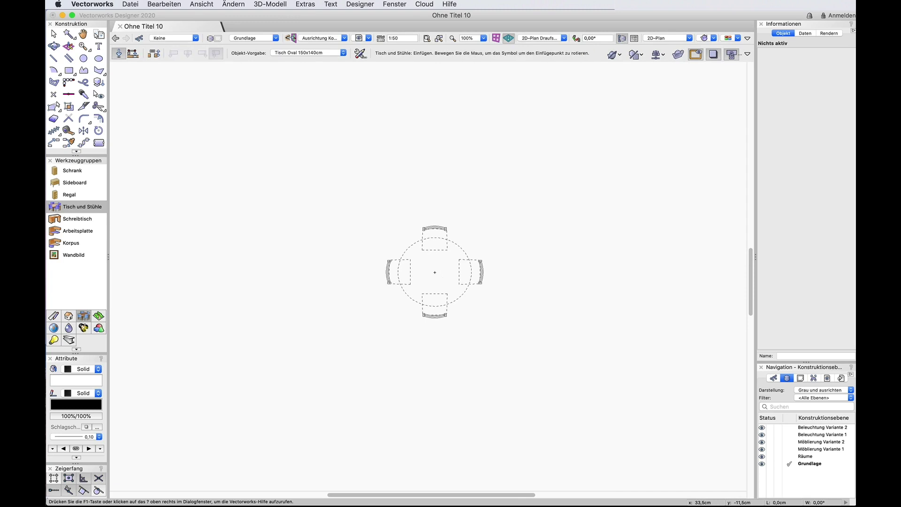
left_click(435, 271)
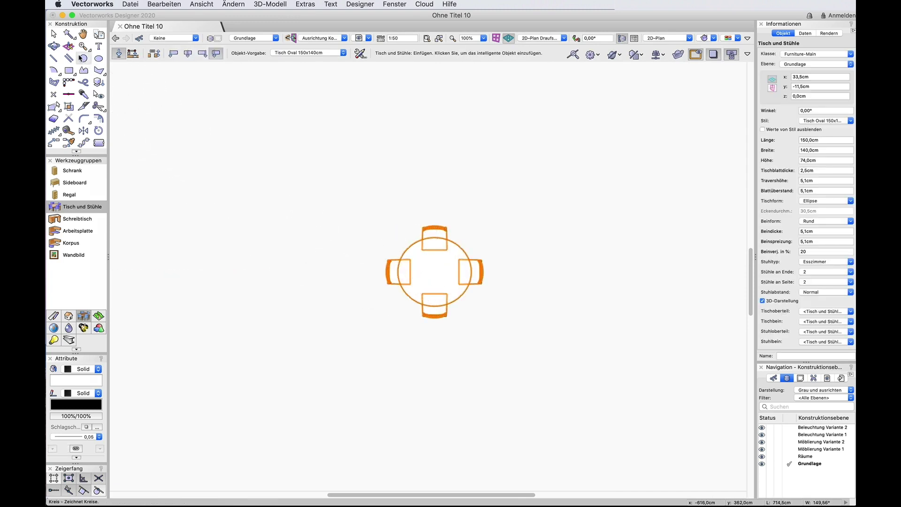
left_click(53, 33)
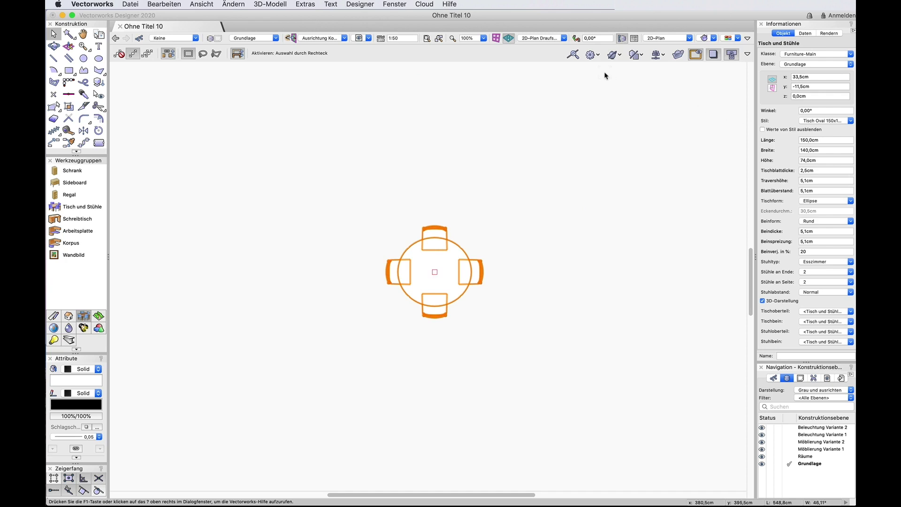
- Show the placed table with chairs close up in the Rechts vorne oben view
left_click(565, 38)
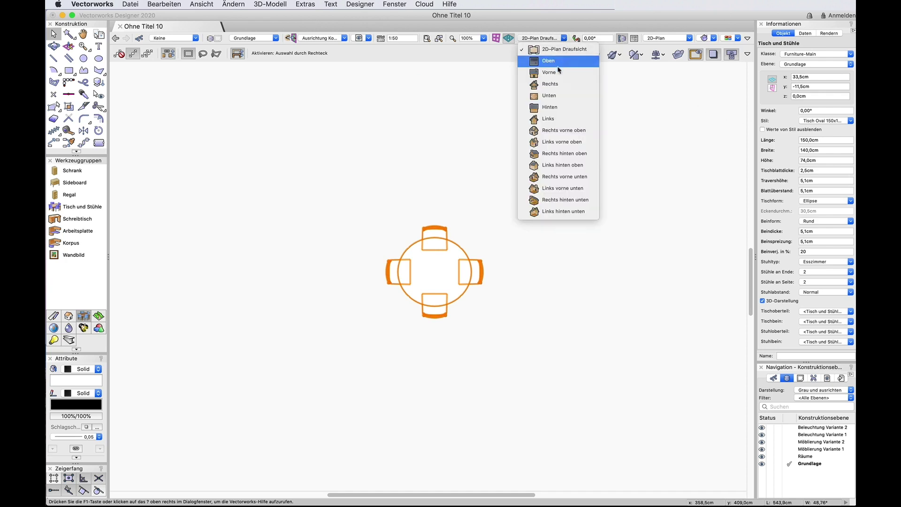
left_click(564, 132)
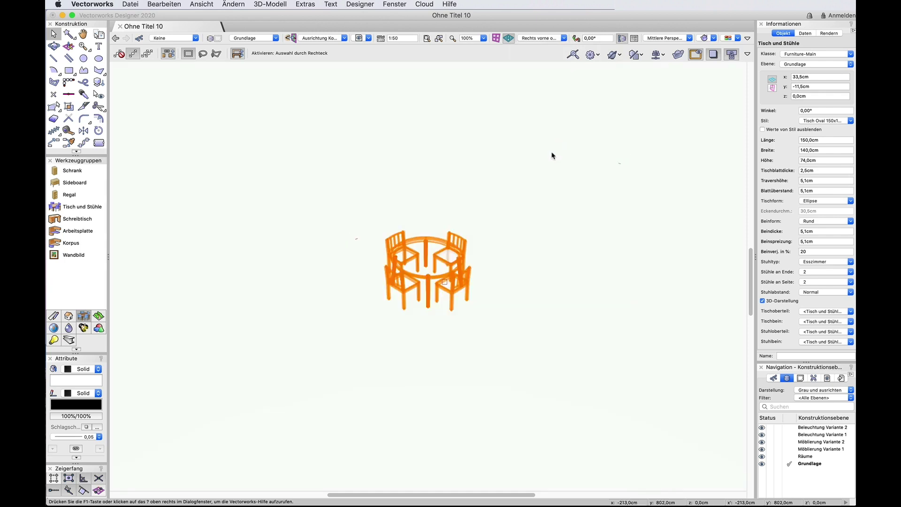
scroll(436, 275, "up", 6)
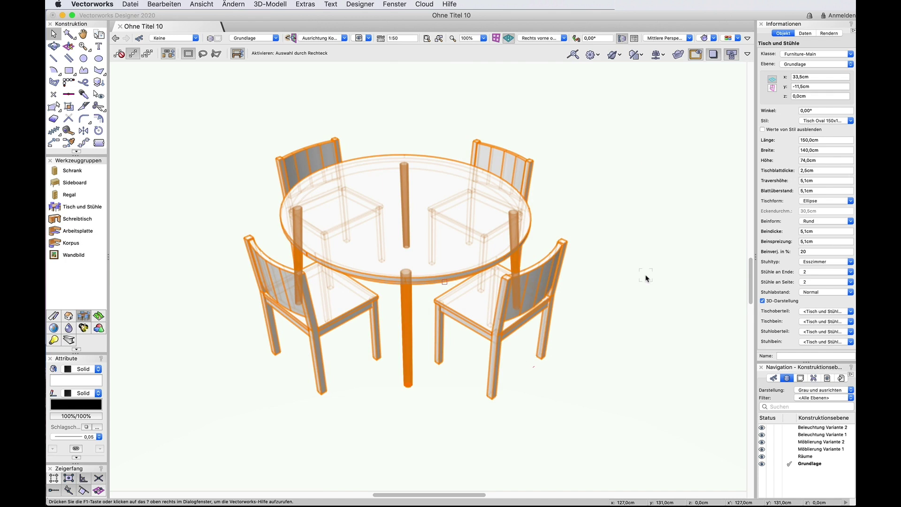
- Change the table's chair type to Cafe, set its leg thickness to 4 cm, and deselect it
left_click(851, 261)
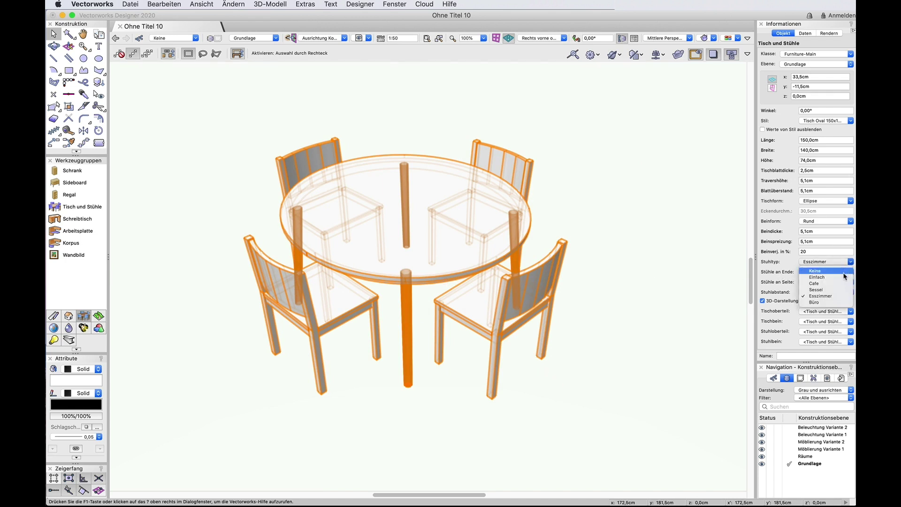
left_click(839, 284)
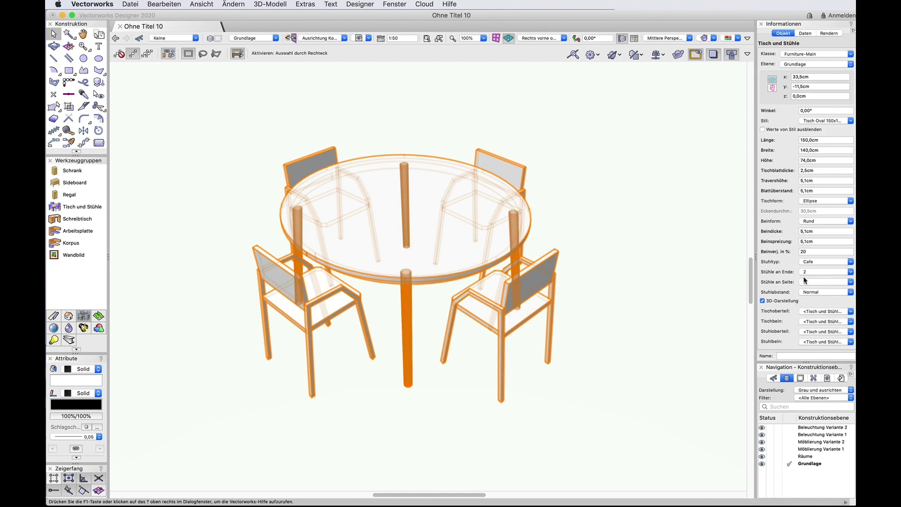
left_click_drag(818, 232, 793, 232)
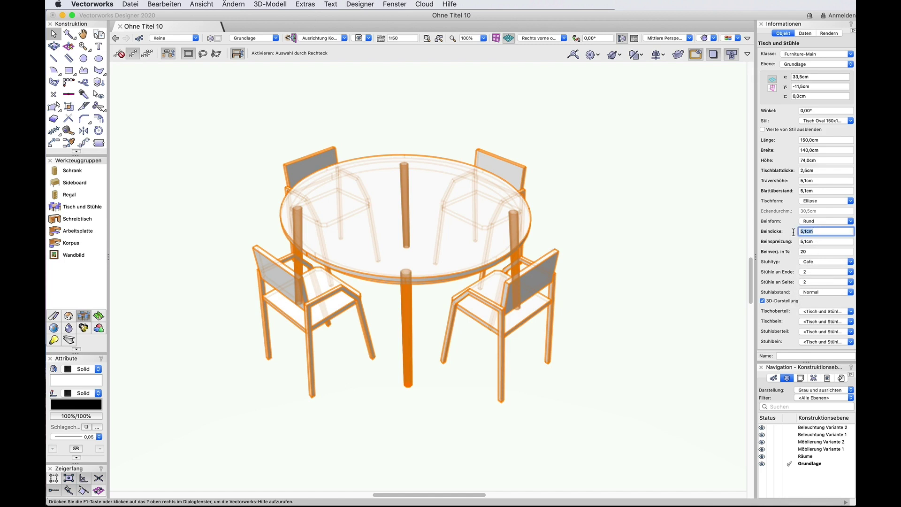
type("4")
key("Return")
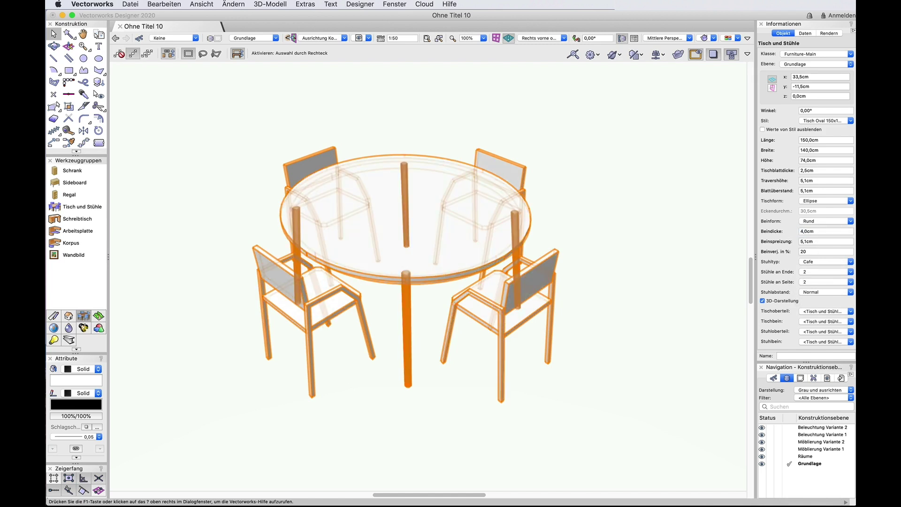
left_click(641, 265)
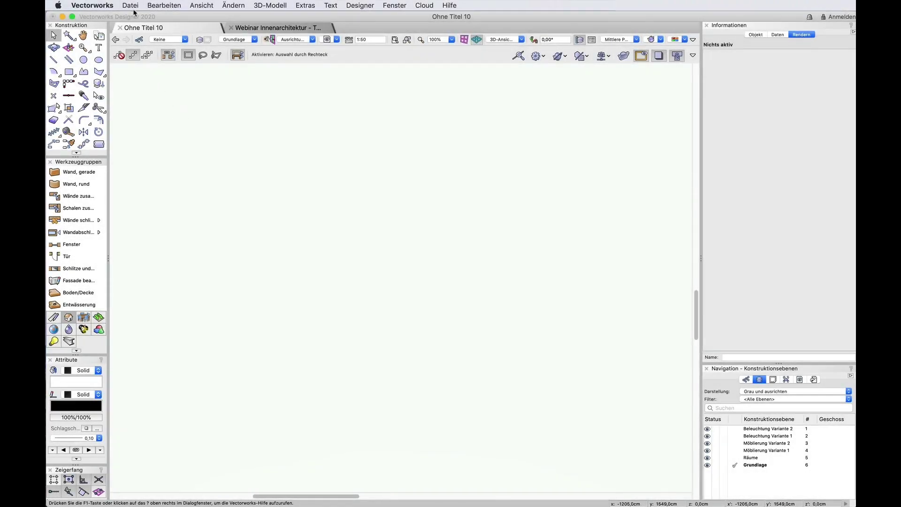
- Open the mtextur import and confirm its settings for importing as 3D-Materialien with the dialog closing automatically after import
left_click(133, 7)
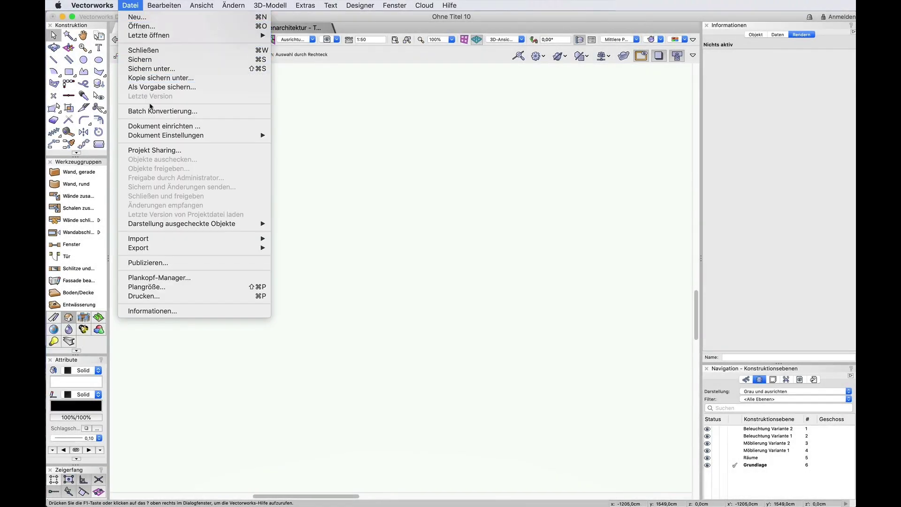
mouse_move(178, 239)
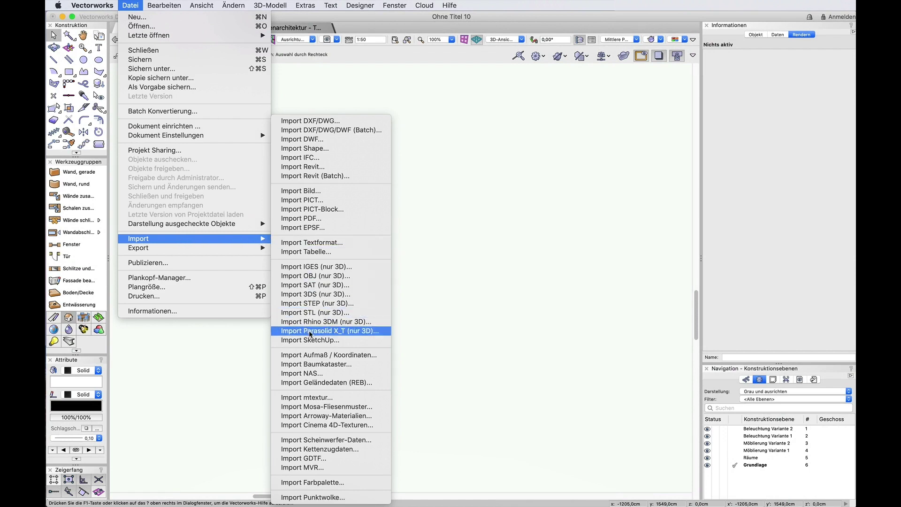
left_click(341, 399)
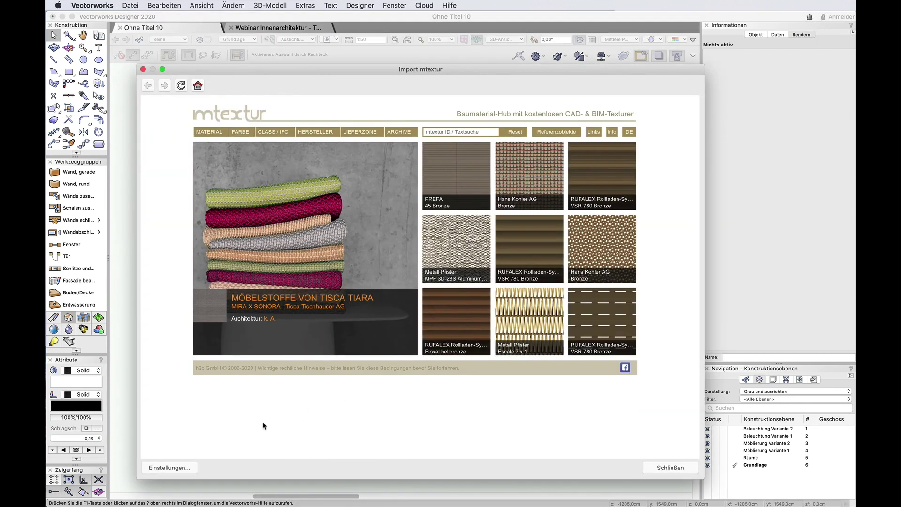
left_click(186, 467)
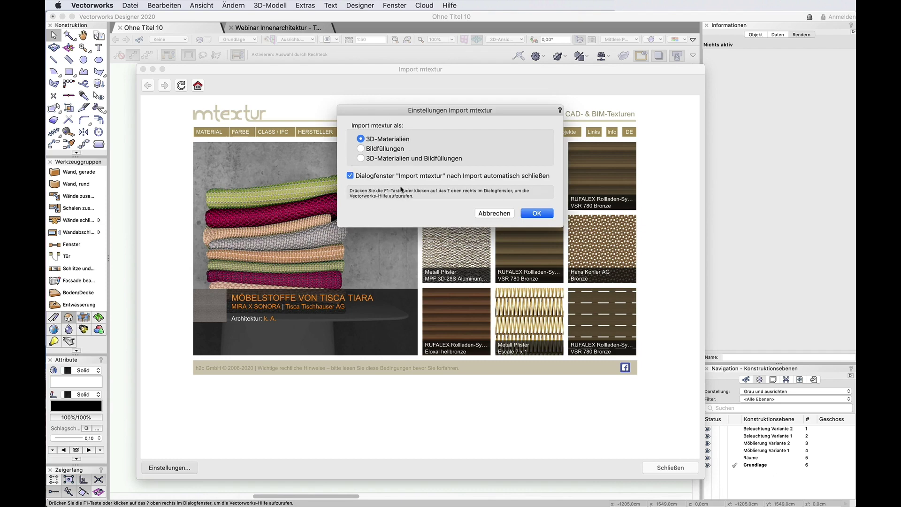
left_click(541, 214)
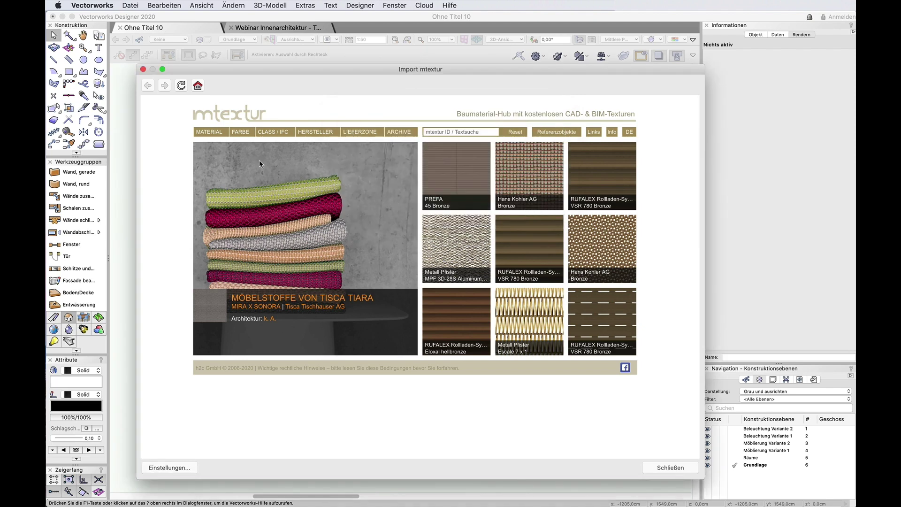
- Show the list of material categories in the mtextur library
left_click(210, 136)
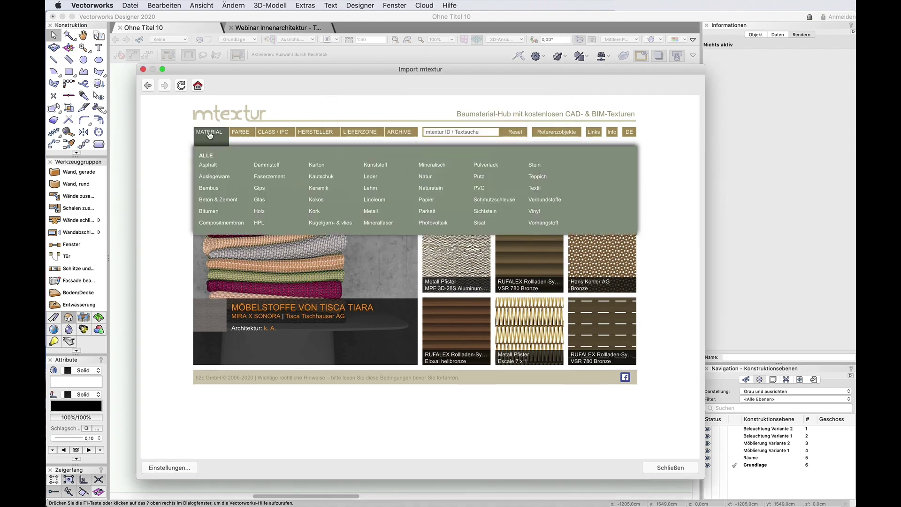